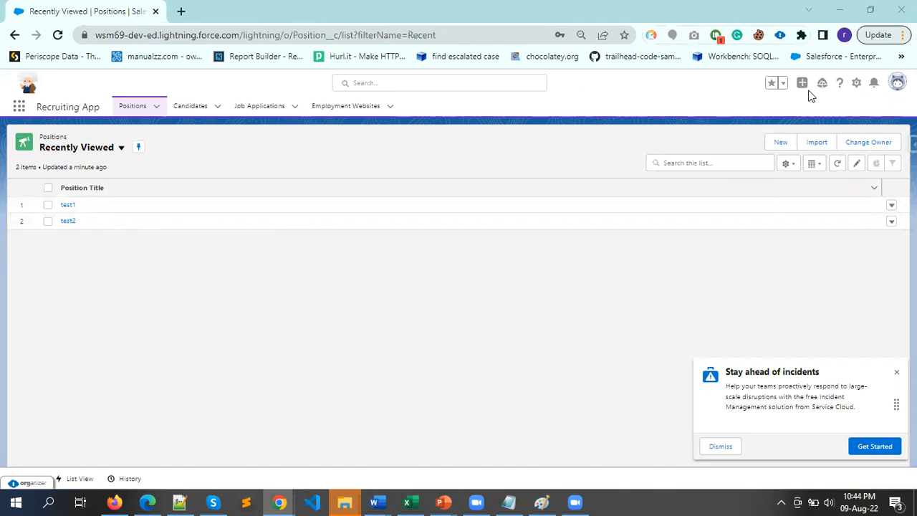
Open Setup for the current app and expand the Users category under Administration
{"action": "left_click", "coordinate": [857, 84]}
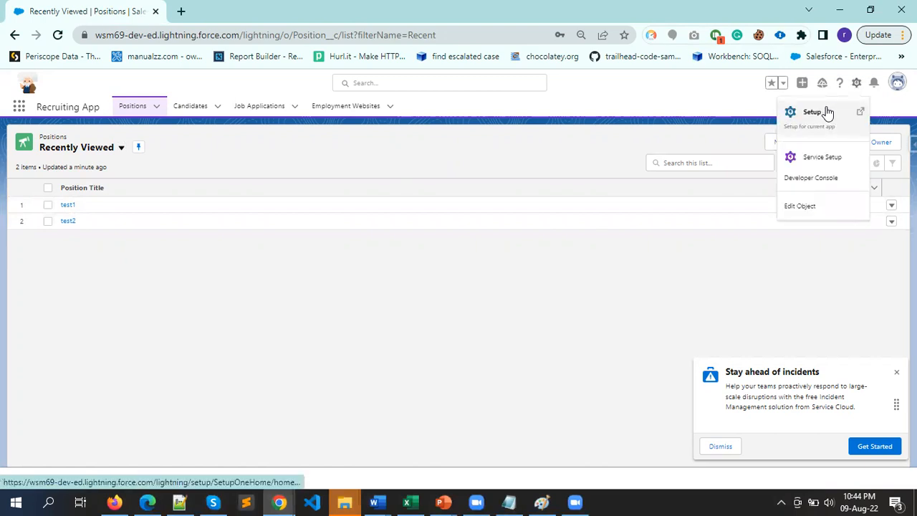
{"action": "left_click", "coordinate": [824, 113]}
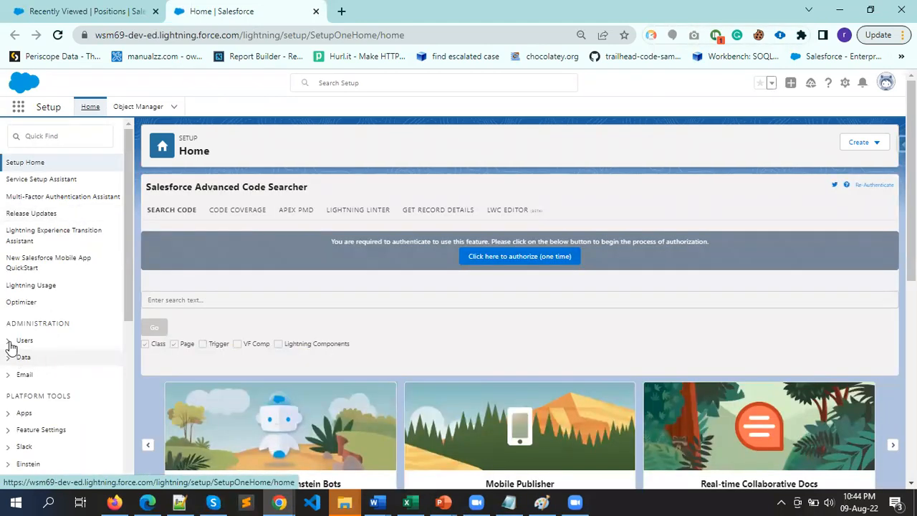
{"action": "left_click", "coordinate": [13, 343]}
{"action": "left_click_drag", "start_coordinate": [131, 265], "coordinate": [125, 301]}
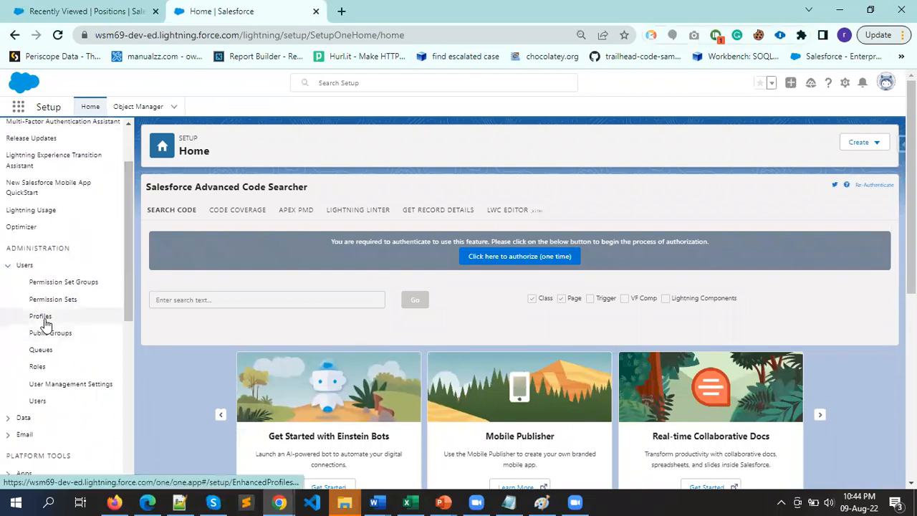
Find the Profiles setup page with the search text "profi", open it, and dismiss the Prompt & Walkthrough Tips popup
{"action": "scroll", "coordinate": [64, 321], "scroll_direction": "up", "scroll_amount": 2}
{"action": "left_click", "coordinate": [69, 136]}
{"action": "type", "text": "pr"}
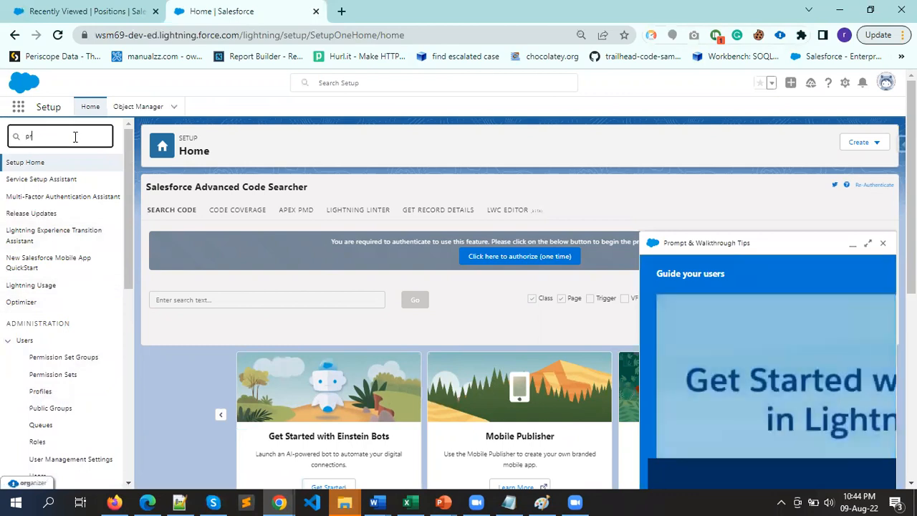
{"action": "type", "text": "ofi"}
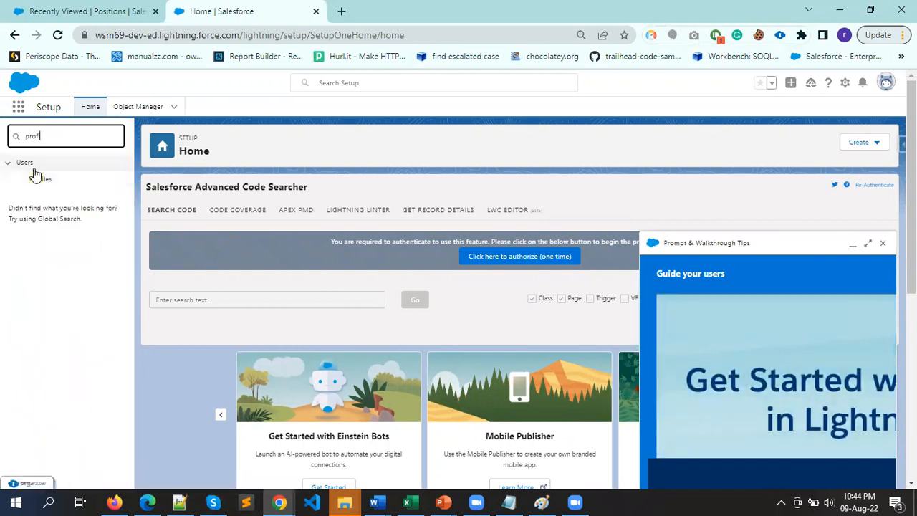
{"action": "left_click", "coordinate": [43, 185]}
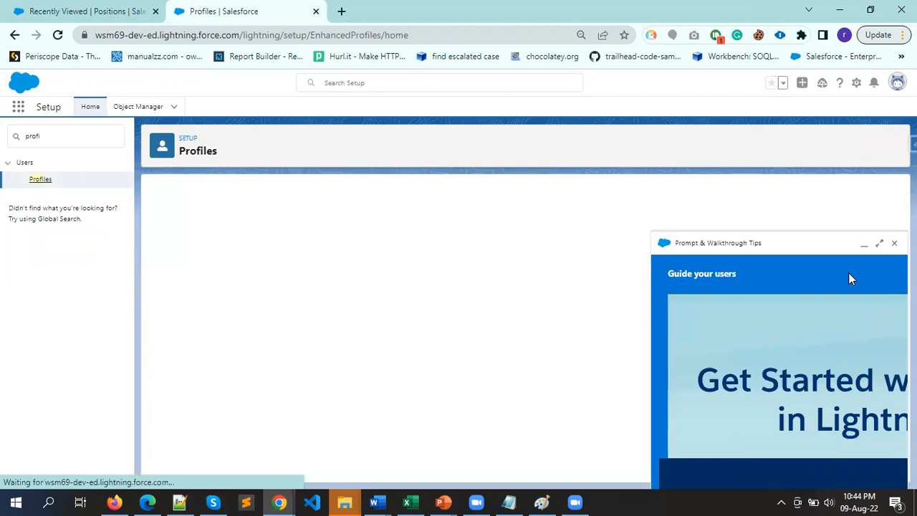
{"action": "left_click", "coordinate": [894, 244]}
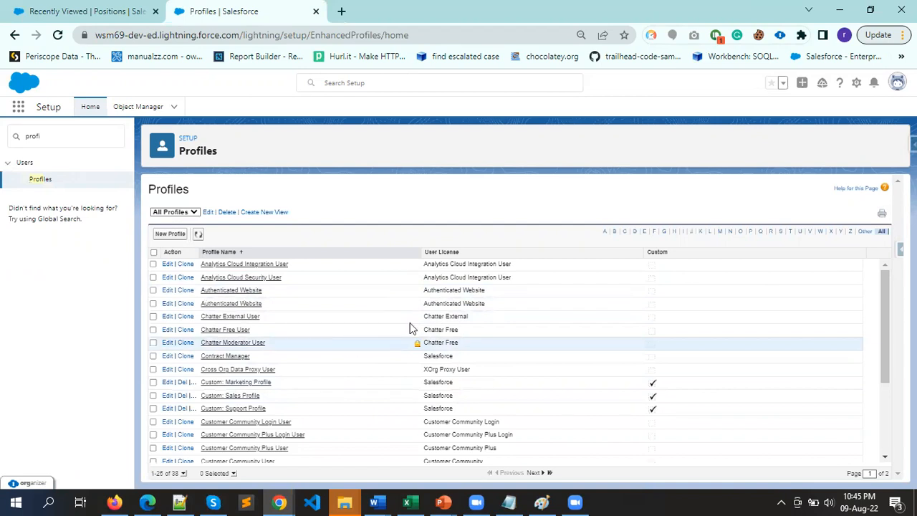
Look through the profiles list, sort it by User License, and filter it to entries starting with S
{"action": "scroll", "coordinate": [290, 336], "scroll_direction": "down", "scroll_amount": 3}
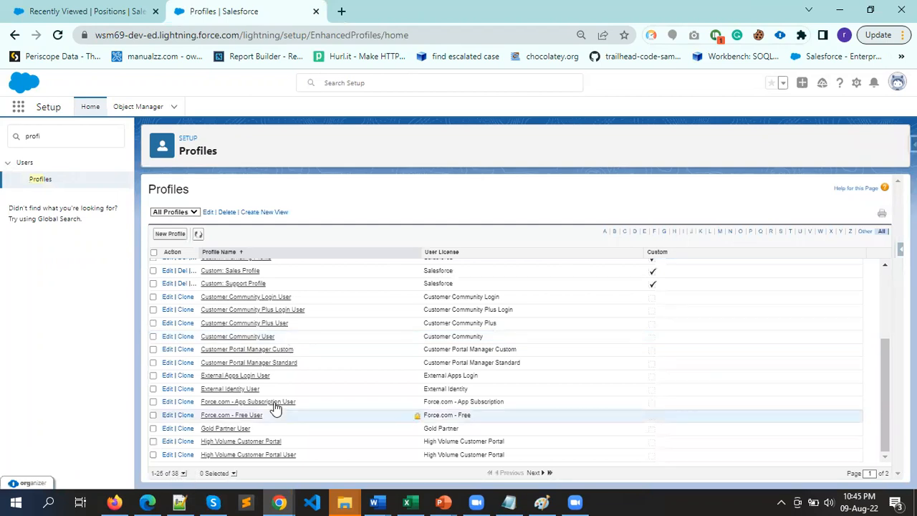
{"action": "scroll", "coordinate": [282, 369], "scroll_direction": "up", "scroll_amount": 3}
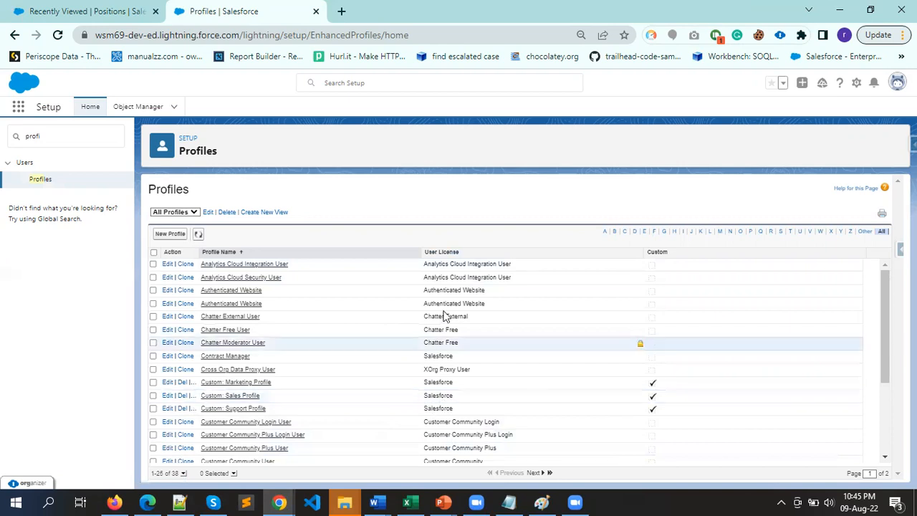
{"action": "left_click", "coordinate": [452, 256]}
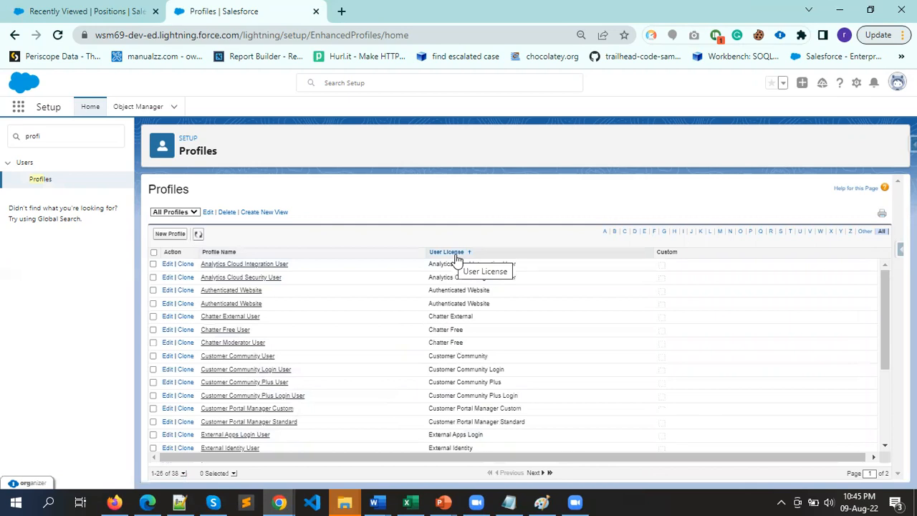
{"action": "left_click", "coordinate": [780, 234]}
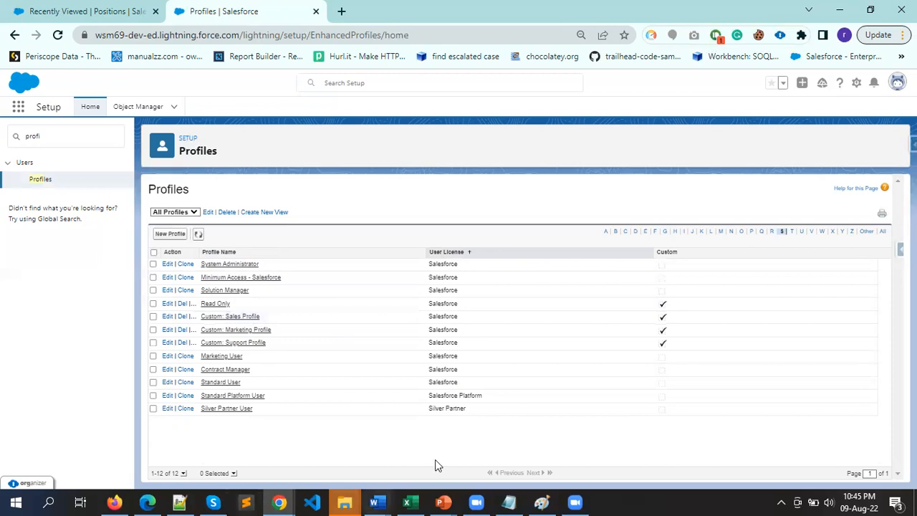
Open the System Administrator and Standard User profiles, each in its own new browser tab
{"action": "right_click", "coordinate": [218, 269]}
{"action": "left_click", "coordinate": [244, 277]}
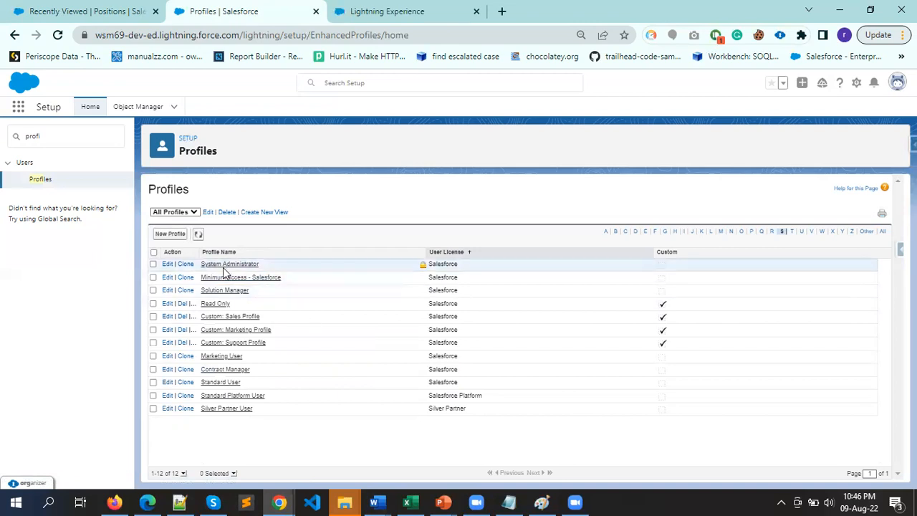
{"action": "right_click", "coordinate": [226, 385]}
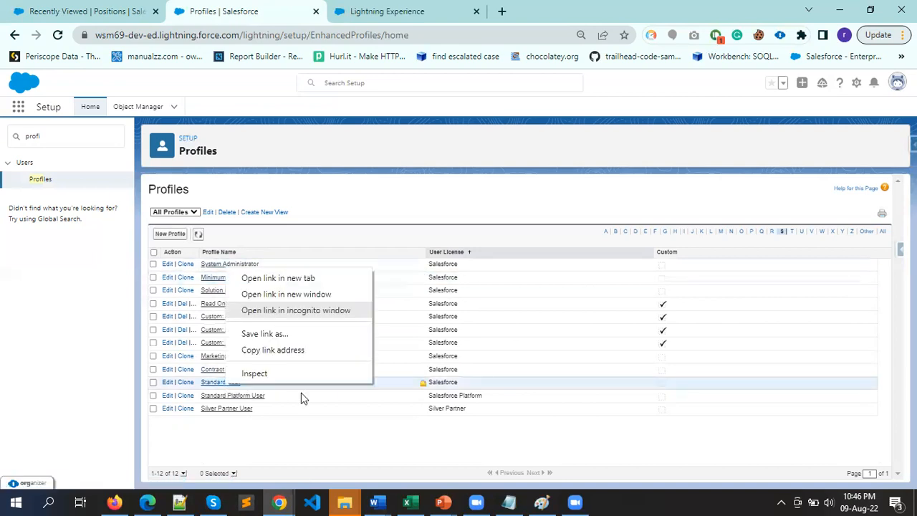
{"action": "left_click", "coordinate": [277, 278]}
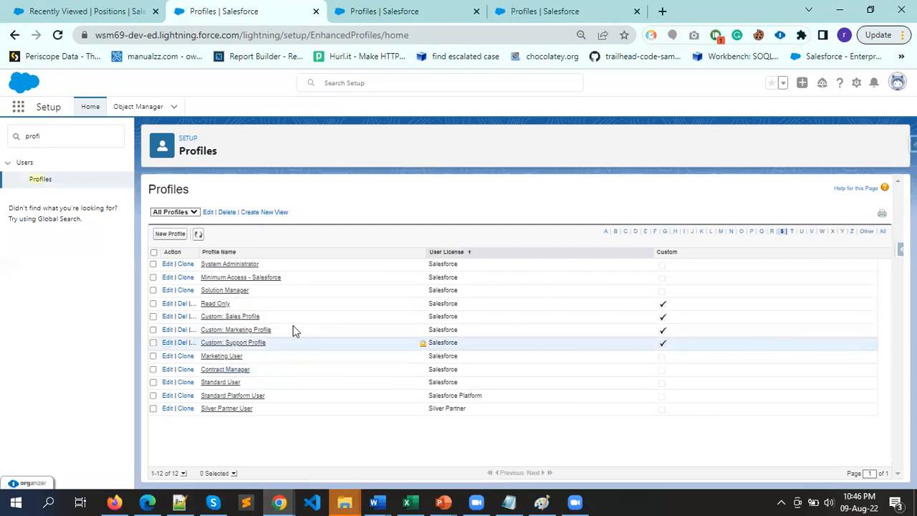
Switch to the System Administrator profile and examine its Page Layouts and Field-Level Security sections
{"action": "left_click", "coordinate": [361, 9]}
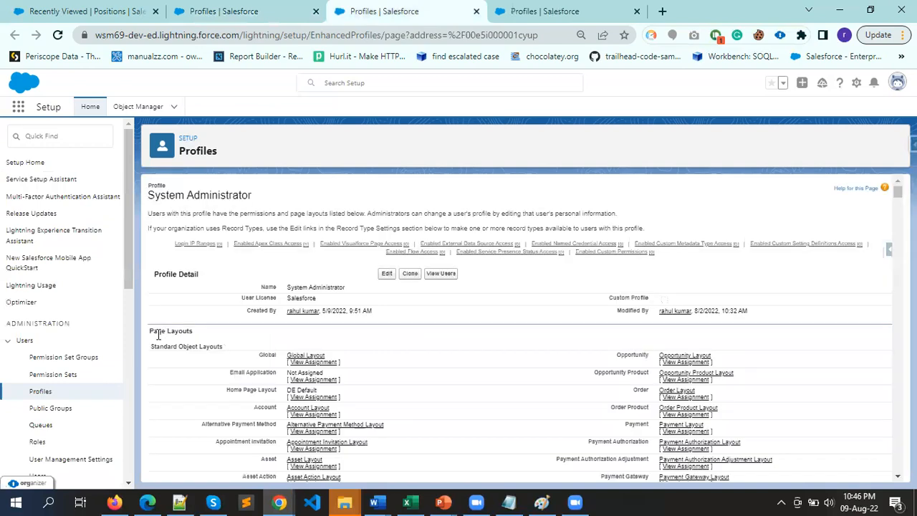
{"action": "triple_click", "coordinate": [200, 336]}
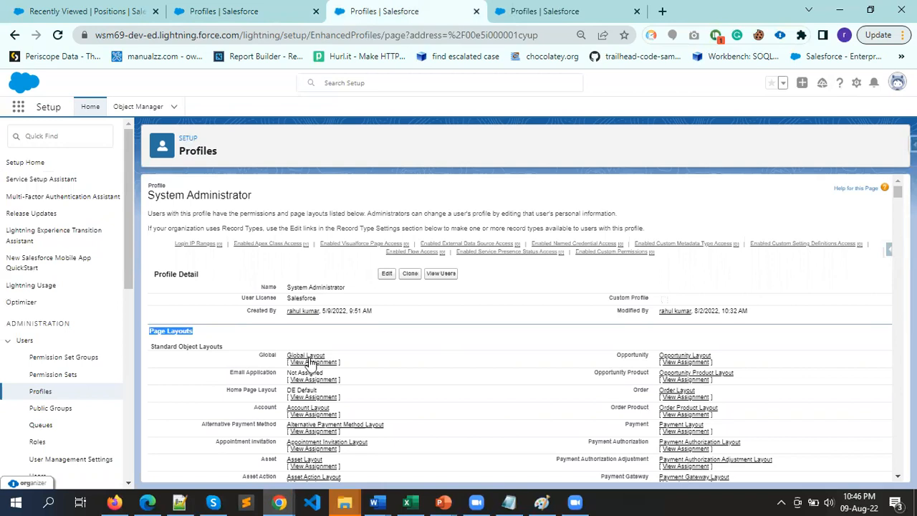
{"action": "scroll", "coordinate": [311, 364], "scroll_direction": "down", "scroll_amount": 8}
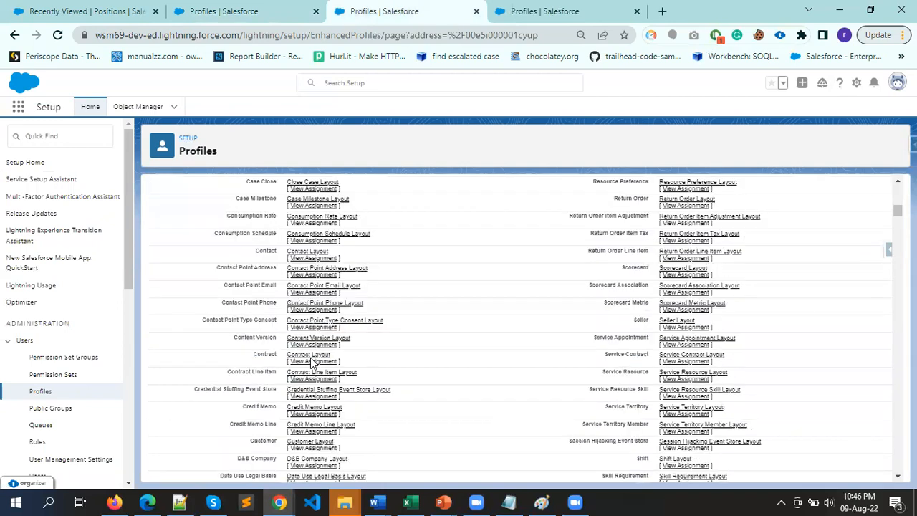
{"action": "scroll", "coordinate": [311, 364], "scroll_direction": "down", "scroll_amount": 5}
{"action": "scroll", "coordinate": [326, 249], "scroll_direction": "down", "scroll_amount": 1}
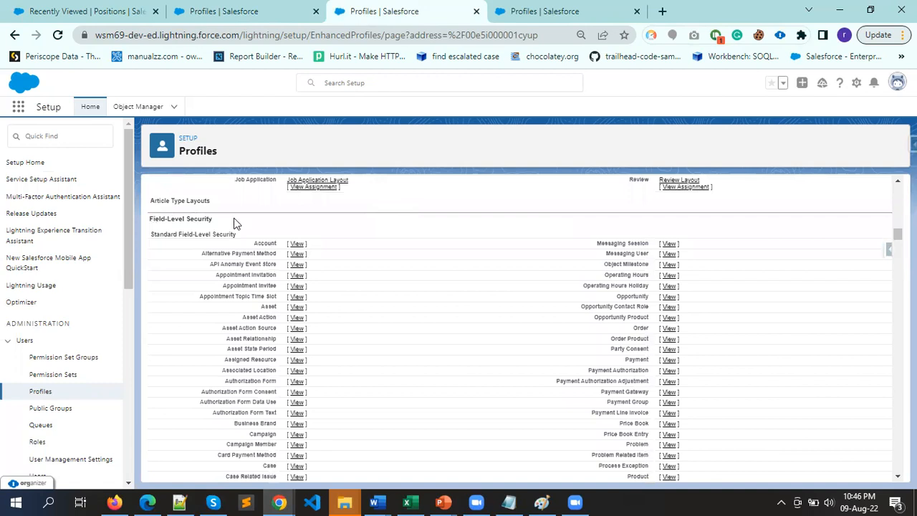
Examine the Custom App Settings and the standard and custom Tab Settings of the System Administrator profile
{"action": "scroll", "coordinate": [298, 258], "scroll_direction": "down", "scroll_amount": 10}
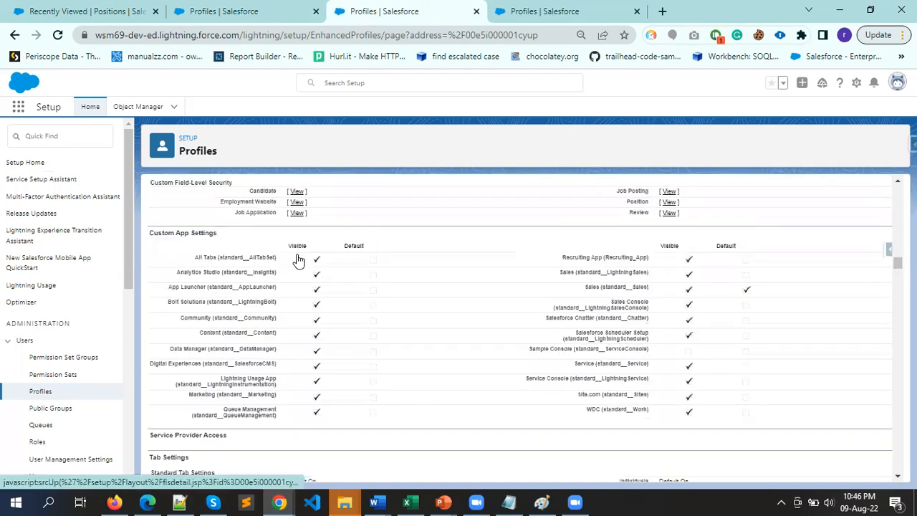
{"action": "left_click_drag", "start_coordinate": [213, 233], "coordinate": [149, 234]}
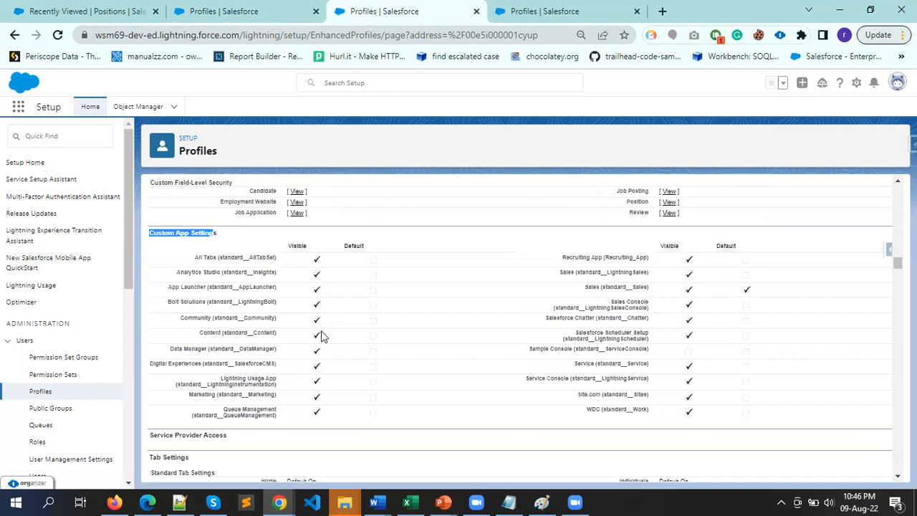
{"action": "scroll", "coordinate": [200, 265], "scroll_direction": "down", "scroll_amount": 3}
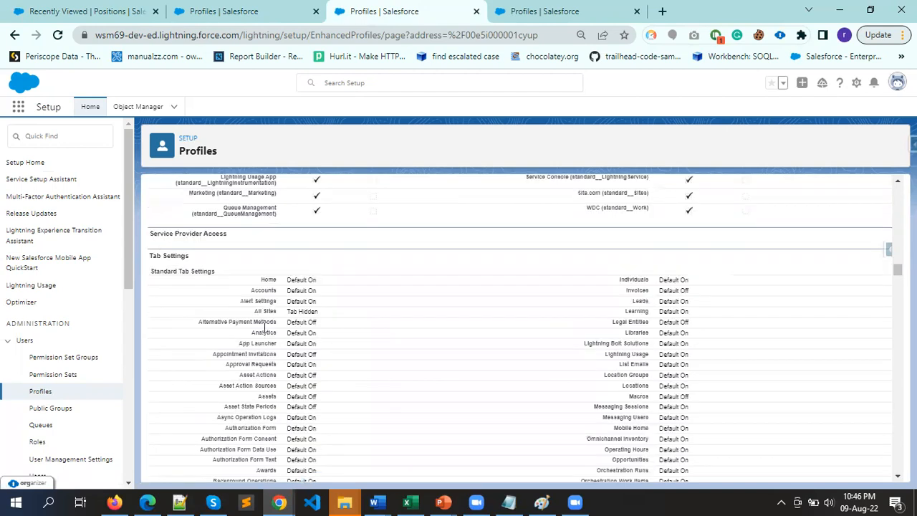
{"action": "scroll", "coordinate": [359, 272], "scroll_direction": "down", "scroll_amount": 1}
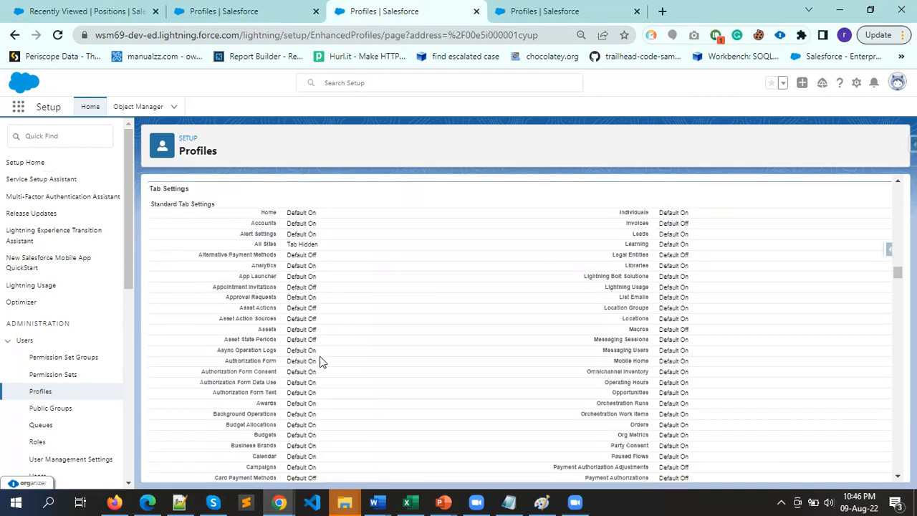
{"action": "scroll", "coordinate": [324, 360], "scroll_direction": "down", "scroll_amount": 3}
{"action": "scroll", "coordinate": [310, 349], "scroll_direction": "down", "scroll_amount": 3}
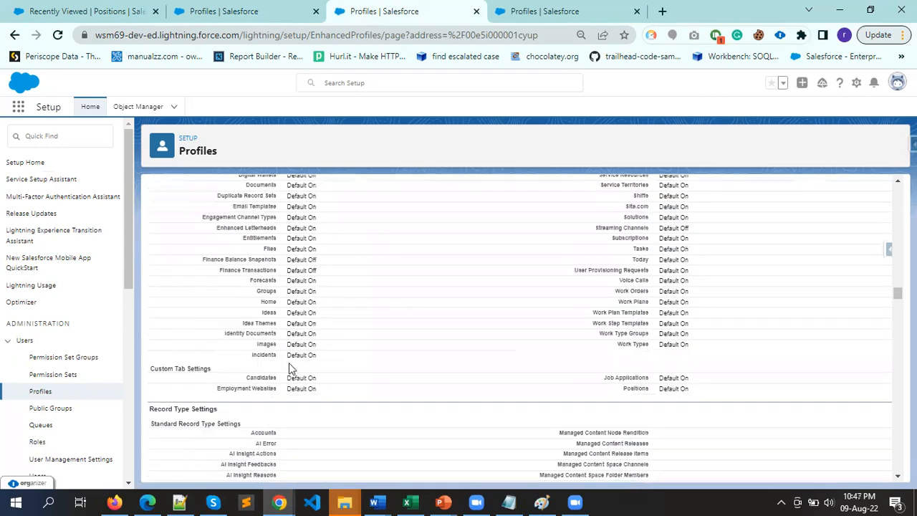
Look through the Record Type Settings of the System Administrator profile
{"action": "scroll", "coordinate": [172, 286], "scroll_direction": "down", "scroll_amount": 2}
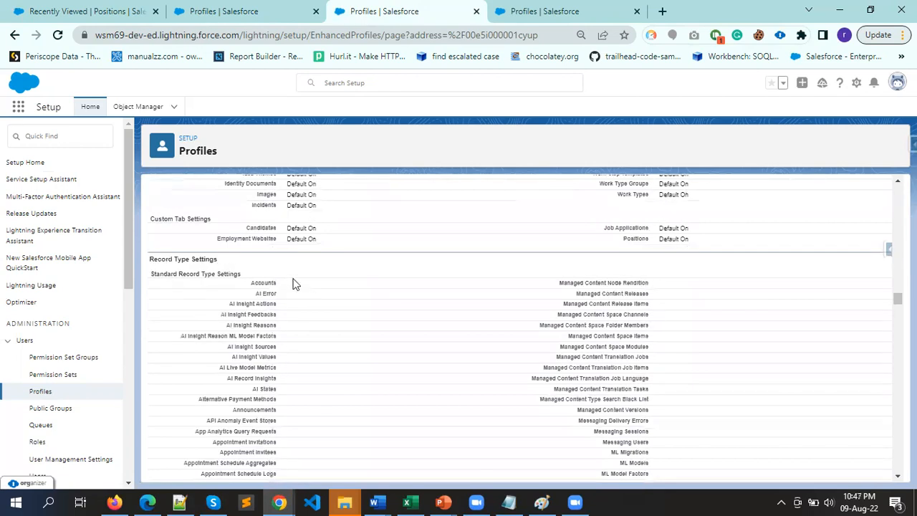
{"action": "scroll", "coordinate": [292, 285], "scroll_direction": "down", "scroll_amount": 3}
{"action": "scroll", "coordinate": [292, 288], "scroll_direction": "down", "scroll_amount": 3}
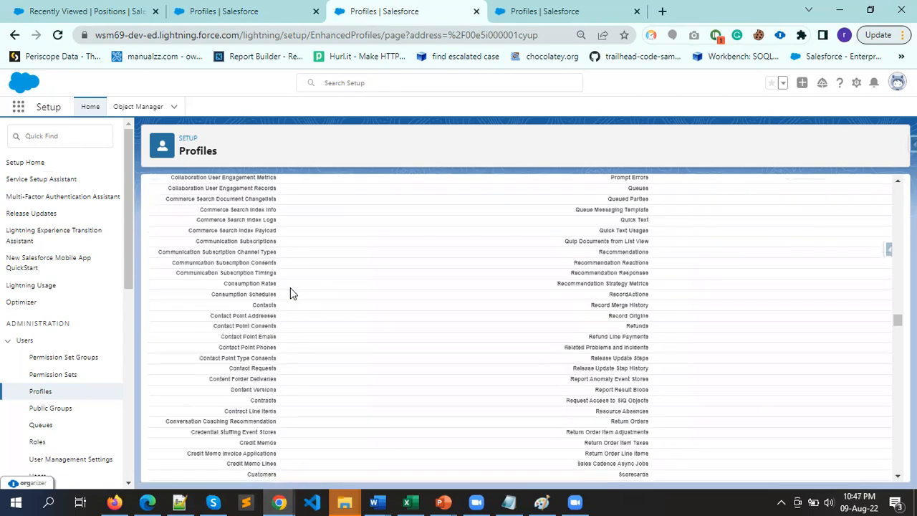
Examine the Administrative Permissions and General User Permissions granted to the System Administrator profile
{"action": "scroll", "coordinate": [289, 293], "scroll_direction": "down", "scroll_amount": 10}
{"action": "left_click_drag", "start_coordinate": [159, 205], "coordinate": [246, 211]}
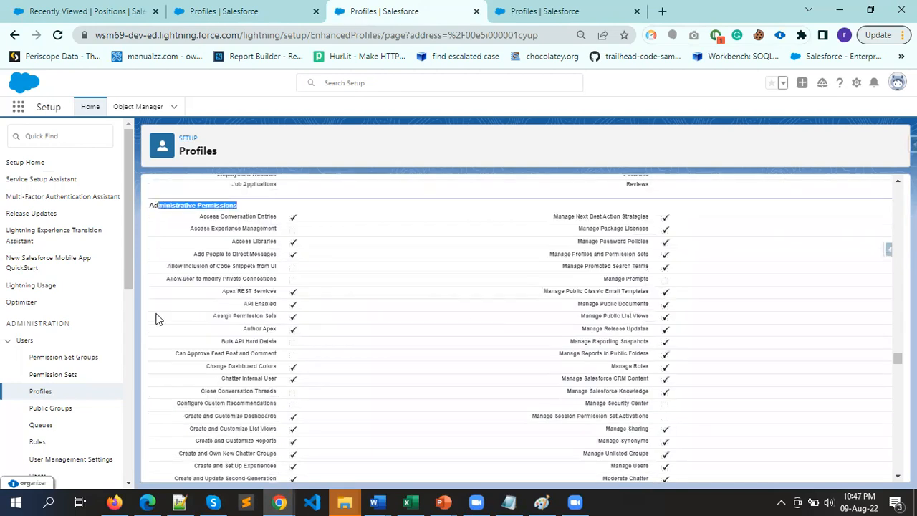
{"action": "scroll", "coordinate": [297, 288], "scroll_direction": "down", "scroll_amount": 7}
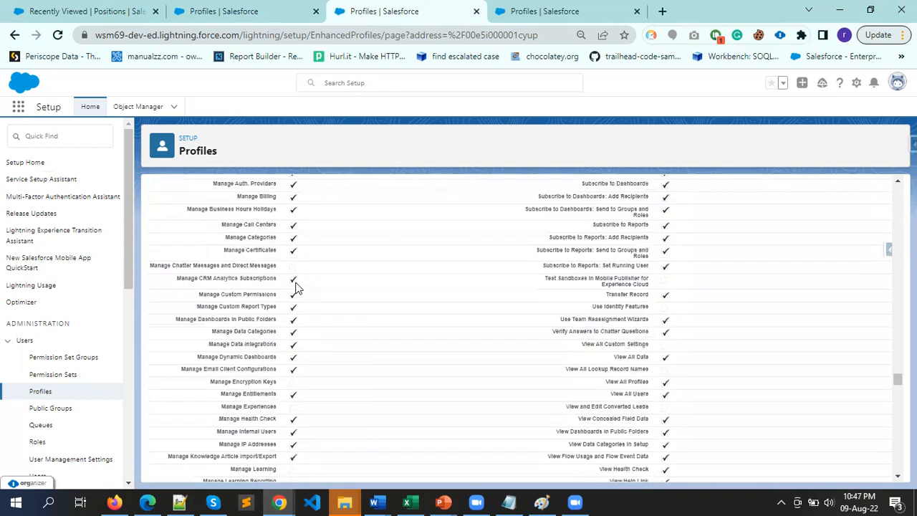
{"action": "scroll", "coordinate": [297, 288], "scroll_direction": "down", "scroll_amount": 5}
{"action": "triple_click", "coordinate": [152, 242]}
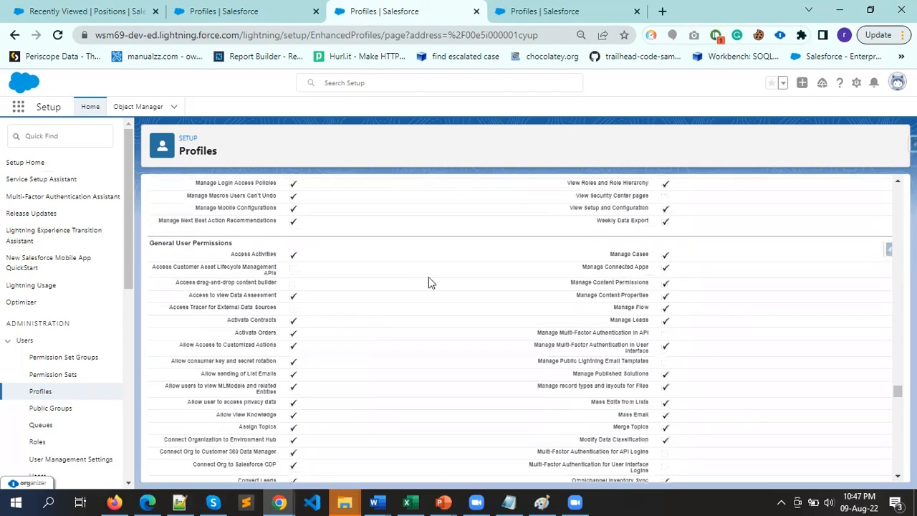
{"action": "scroll", "coordinate": [515, 245], "scroll_direction": "down", "scroll_amount": 1}
{"action": "scroll", "coordinate": [294, 348], "scroll_direction": "down", "scroll_amount": 5}
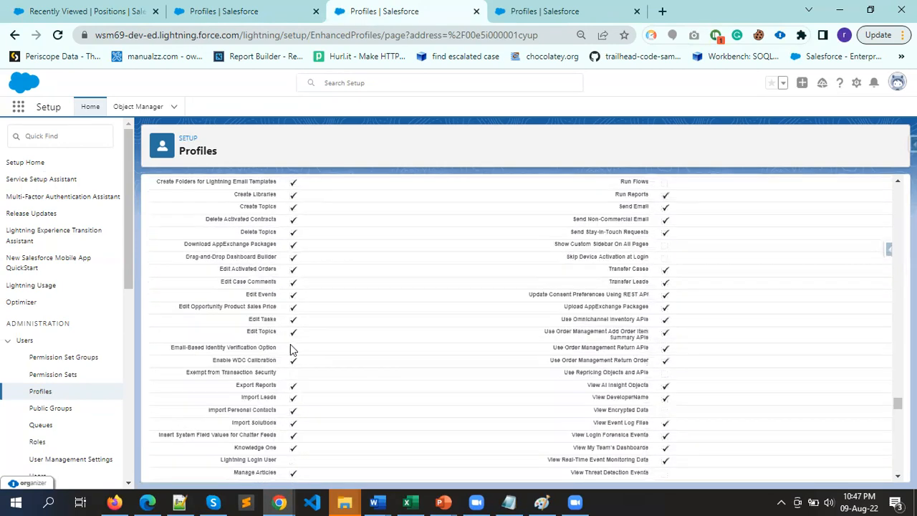
Examine the Standard Object Permissions, including the Accounts row, and the Custom Object Permissions of the System Administrator profile
{"action": "scroll", "coordinate": [290, 344], "scroll_direction": "down", "scroll_amount": 4}
{"action": "left_click_drag", "start_coordinate": [170, 254], "coordinate": [240, 255]}
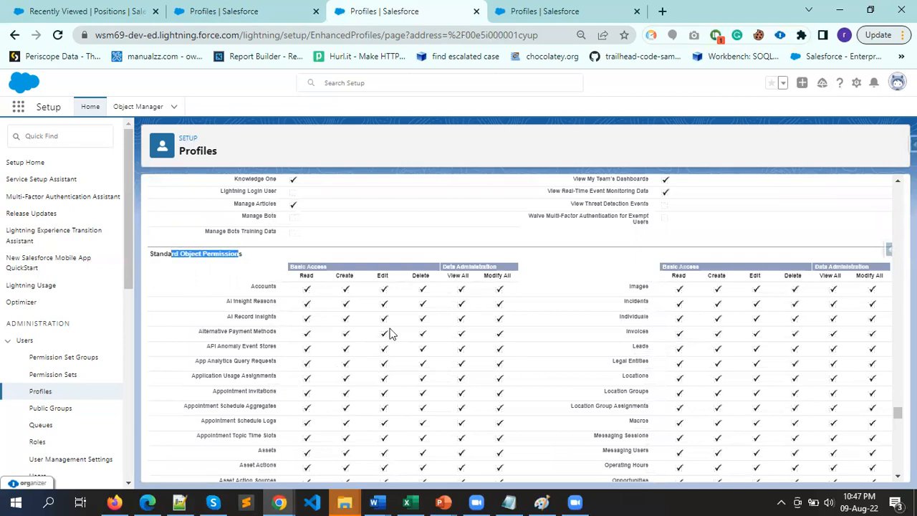
{"action": "left_click_drag", "start_coordinate": [257, 284], "coordinate": [285, 291]}
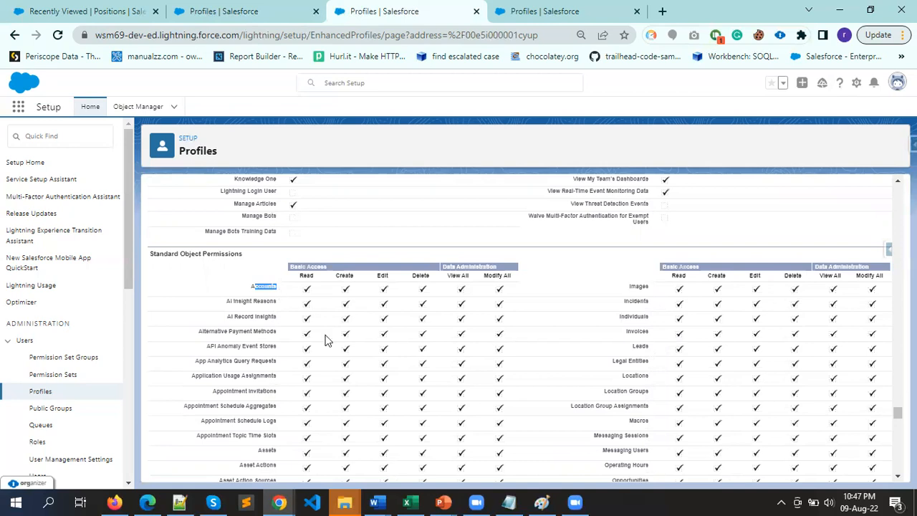
{"action": "scroll", "coordinate": [325, 339], "scroll_direction": "down", "scroll_amount": 5}
{"action": "scroll", "coordinate": [322, 339], "scroll_direction": "down", "scroll_amount": 5}
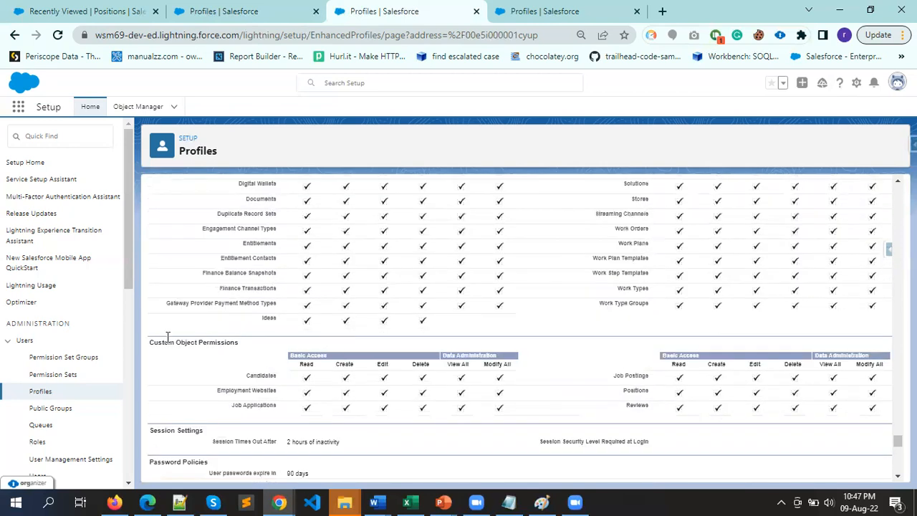
{"action": "left_click_drag", "start_coordinate": [167, 337], "coordinate": [236, 338]}
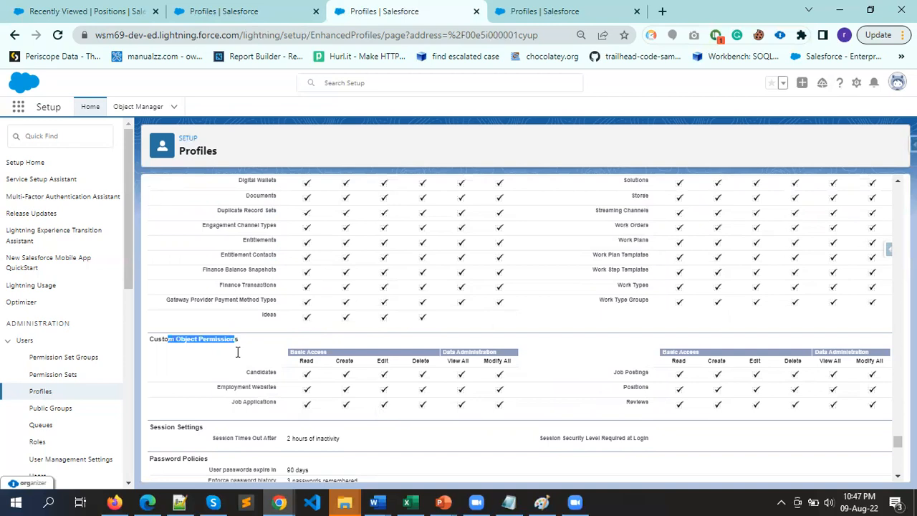
Check the session timeout under Session Settings in the System Administrator profile
{"action": "scroll", "coordinate": [379, 412], "scroll_direction": "down", "scroll_amount": 2}
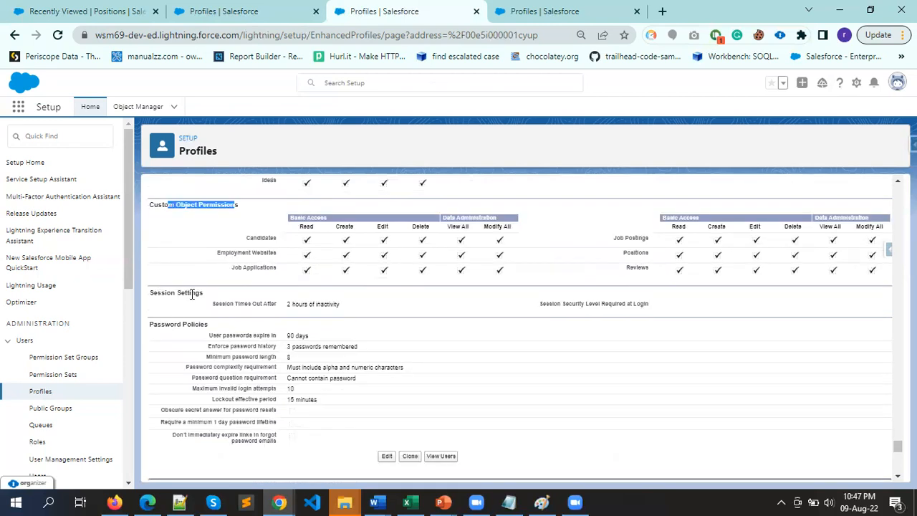
{"action": "left_click_drag", "start_coordinate": [188, 293], "coordinate": [158, 293]}
{"action": "left_click_drag", "start_coordinate": [271, 305], "coordinate": [341, 313]}
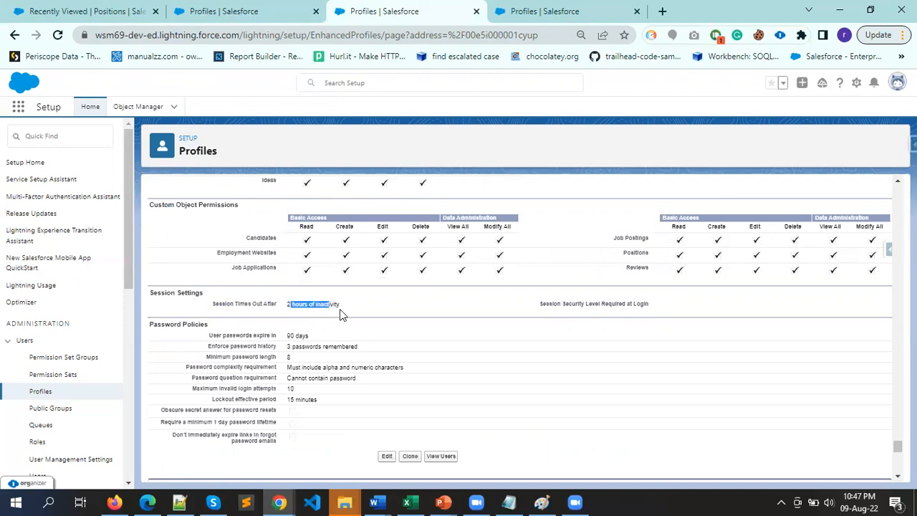
Review the Password Policies, Login Hours and Login IP Ranges of the System Administrator profile
{"action": "left_click_drag", "start_coordinate": [176, 324], "coordinate": [289, 335]}
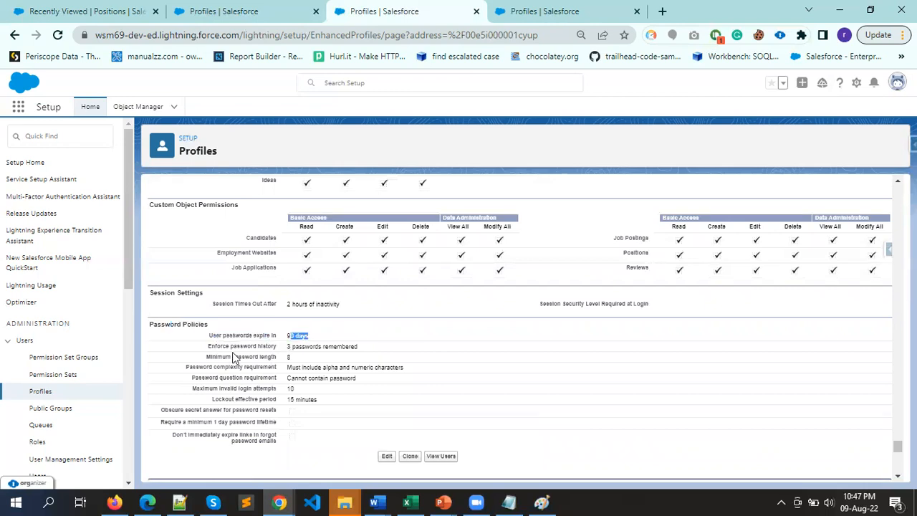
{"action": "scroll", "coordinate": [298, 423], "scroll_direction": "down", "scroll_amount": 1}
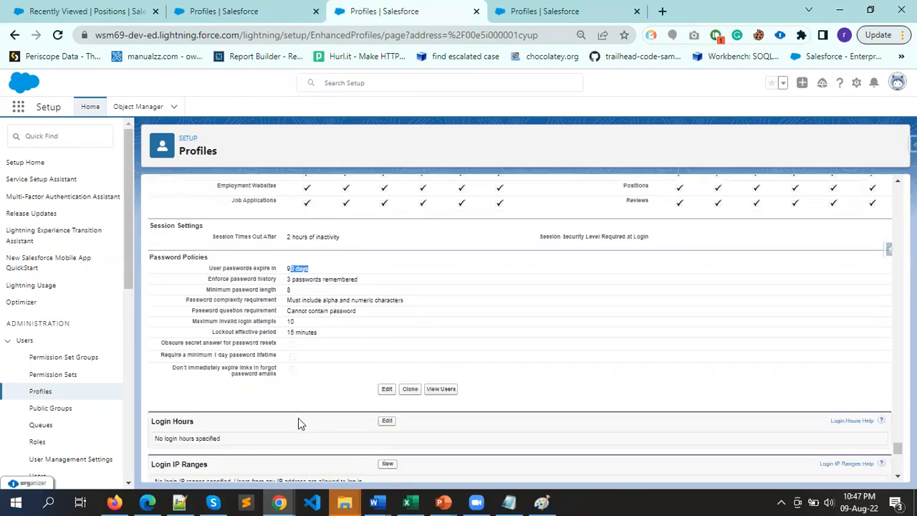
{"action": "scroll", "coordinate": [186, 420], "scroll_direction": "down", "scroll_amount": 1}
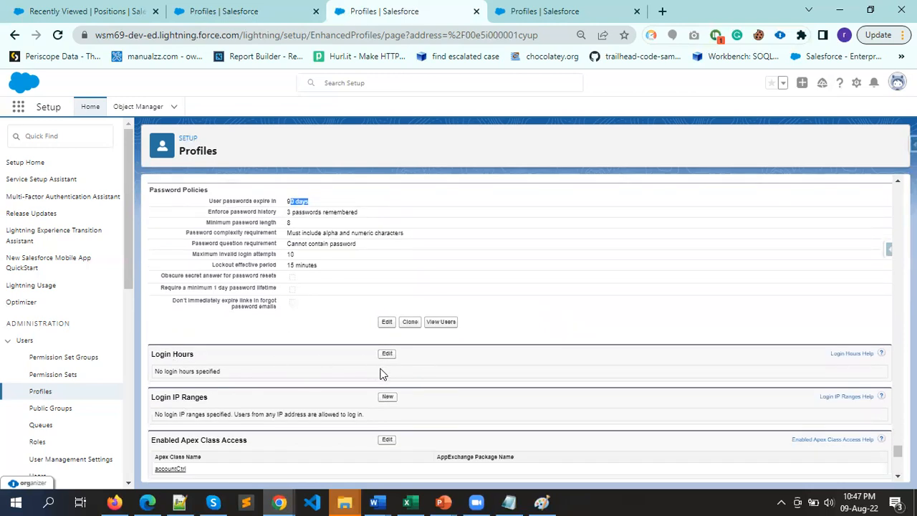
{"action": "scroll", "coordinate": [380, 373], "scroll_direction": "down", "scroll_amount": 1}
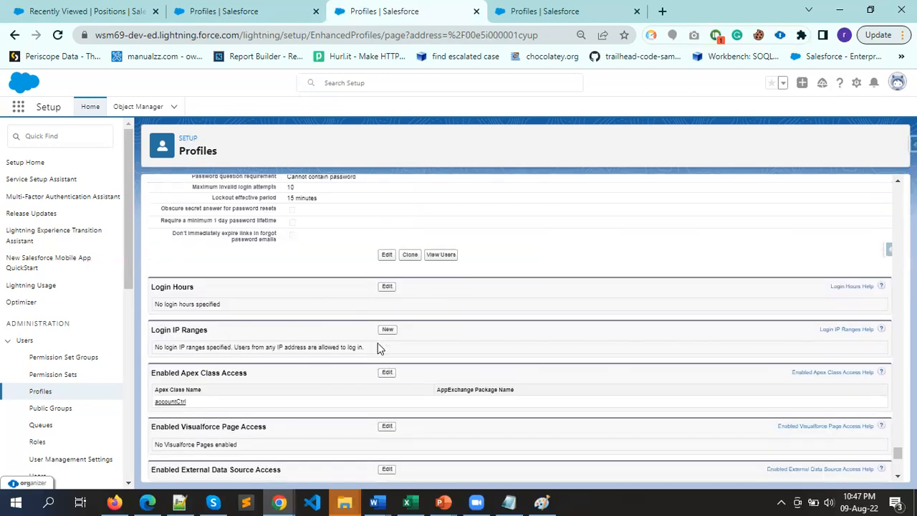
Look through the System Administrator profile's enabled access sections, from Apex classes and Visualforce pages down to the Default Experience Cloud Site
{"action": "scroll", "coordinate": [399, 350], "scroll_direction": "down", "scroll_amount": 1}
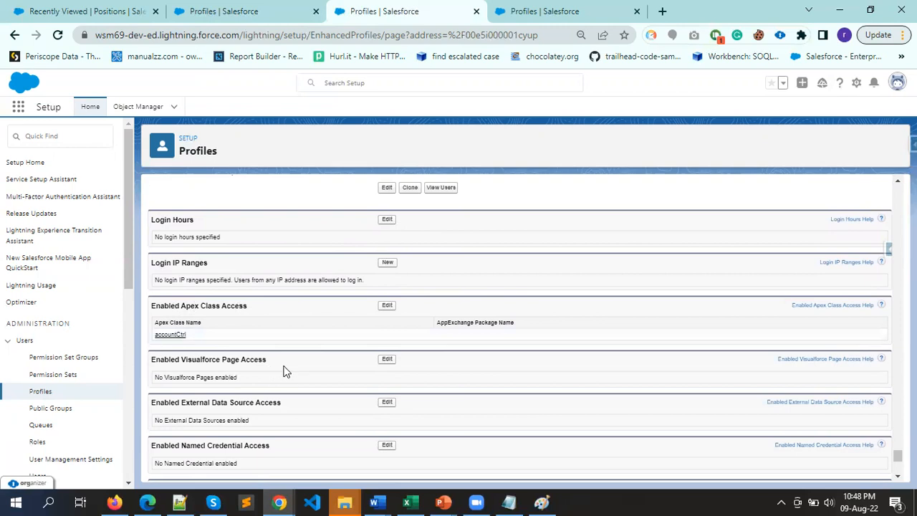
{"action": "scroll", "coordinate": [285, 370], "scroll_direction": "down", "scroll_amount": 2}
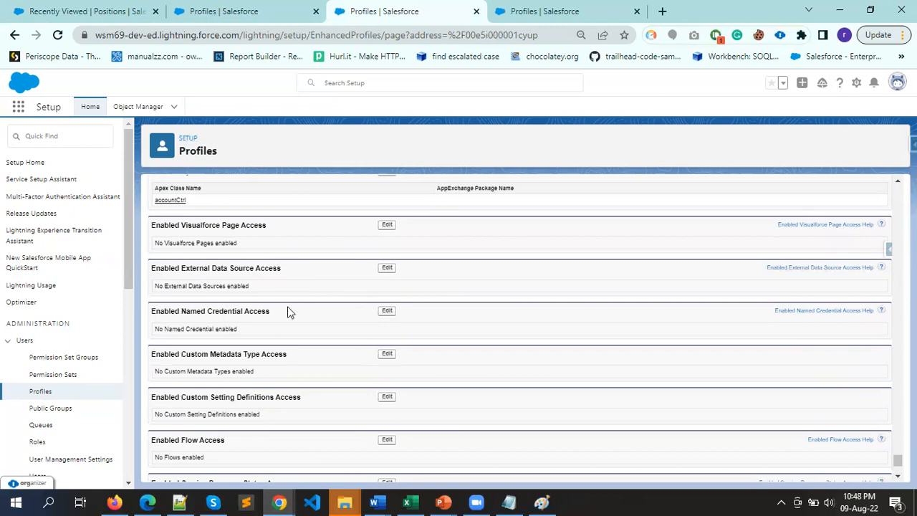
{"action": "scroll", "coordinate": [288, 312], "scroll_direction": "down", "scroll_amount": 1}
{"action": "scroll", "coordinate": [315, 292], "scroll_direction": "down", "scroll_amount": 1}
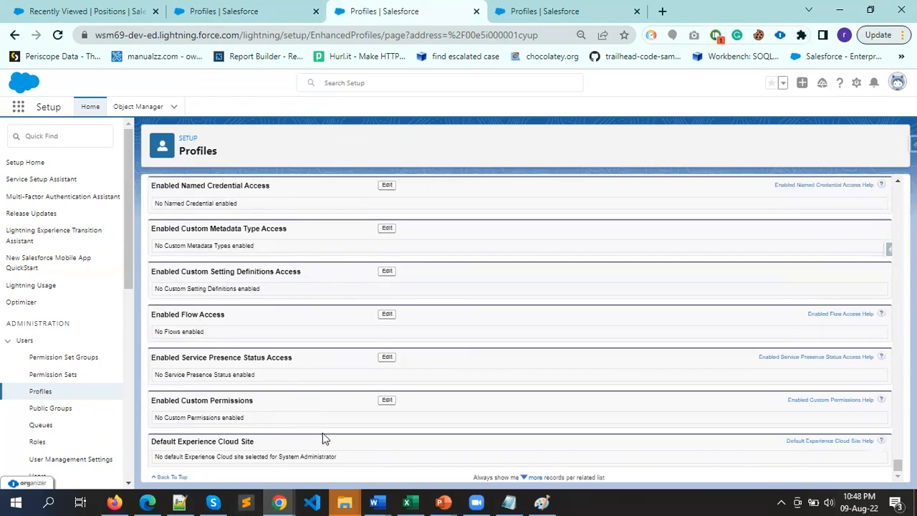
Open the System Administrator profile for editing and review its Custom App Settings and the Accounts entry in the Standard Tab Settings
{"action": "scroll", "coordinate": [322, 433], "scroll_direction": "up", "scroll_amount": 15}
{"action": "scroll", "coordinate": [704, 351], "scroll_direction": "up", "scroll_amount": 5}
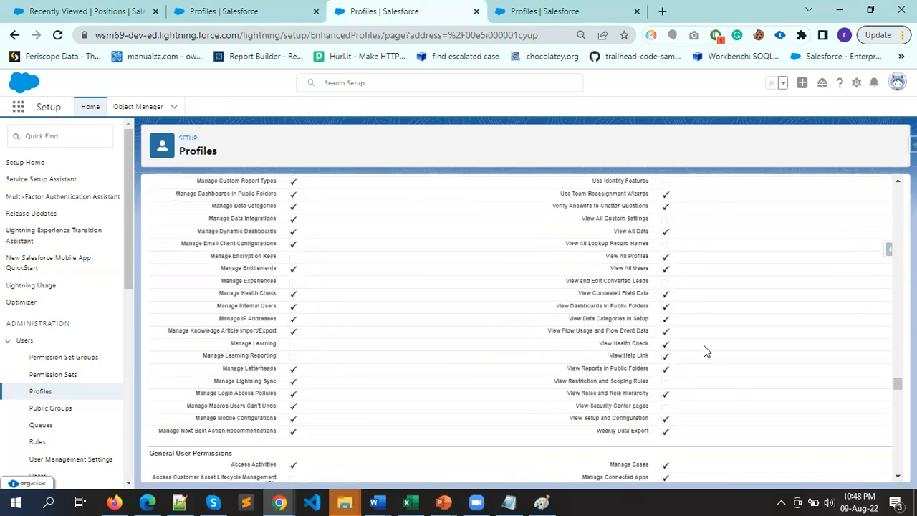
{"action": "scroll", "coordinate": [885, 398], "scroll_direction": "up", "scroll_amount": 15}
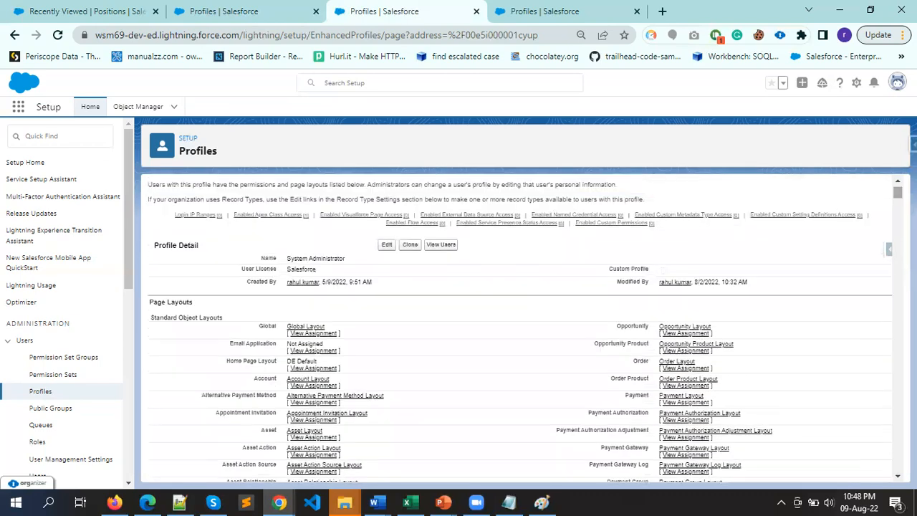
{"action": "left_click", "coordinate": [387, 246]}
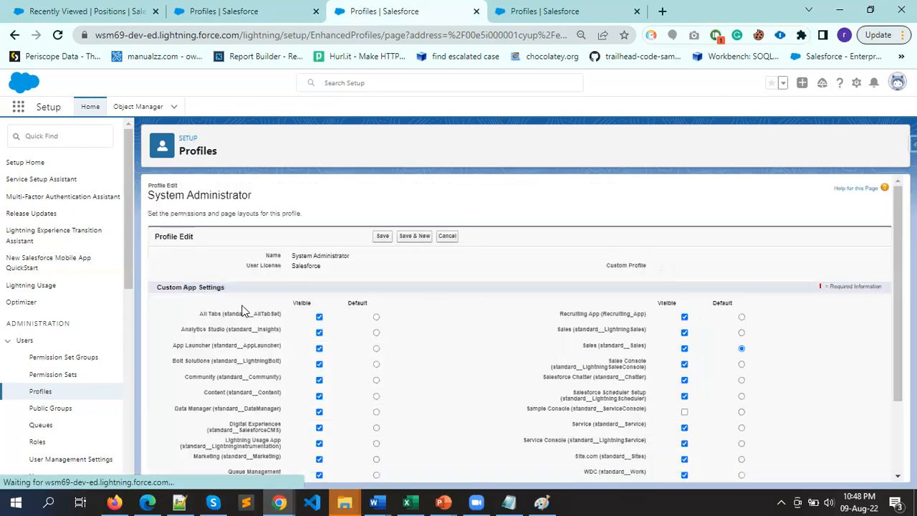
{"action": "left_click_drag", "start_coordinate": [158, 288], "coordinate": [229, 291]}
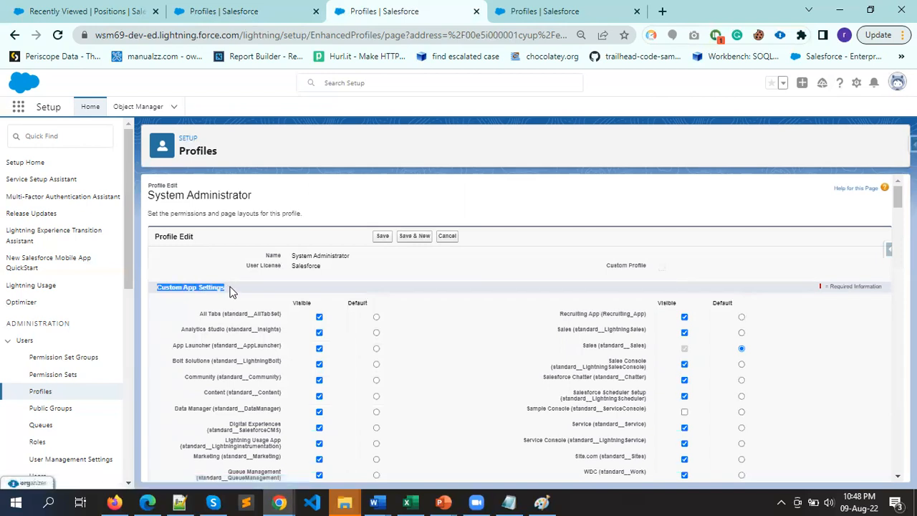
{"action": "scroll", "coordinate": [268, 289], "scroll_direction": "down", "scroll_amount": 4}
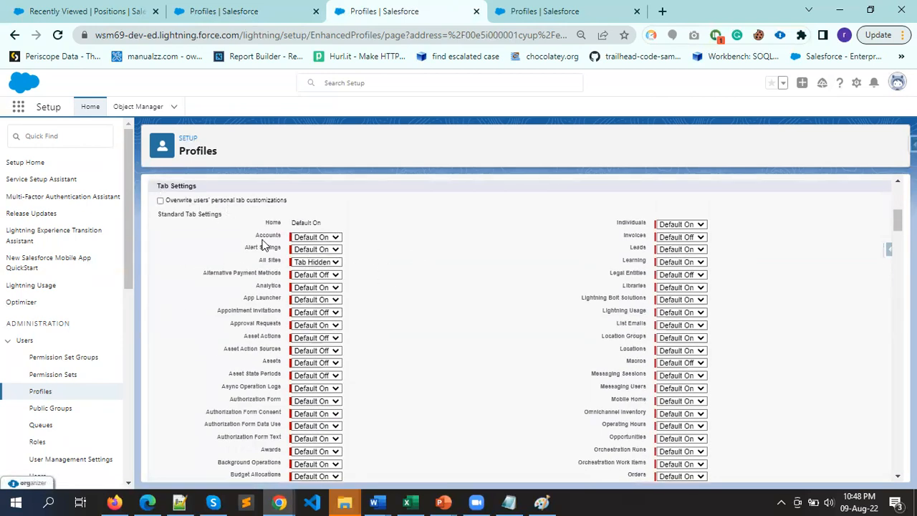
{"action": "left_click", "coordinate": [317, 239]}
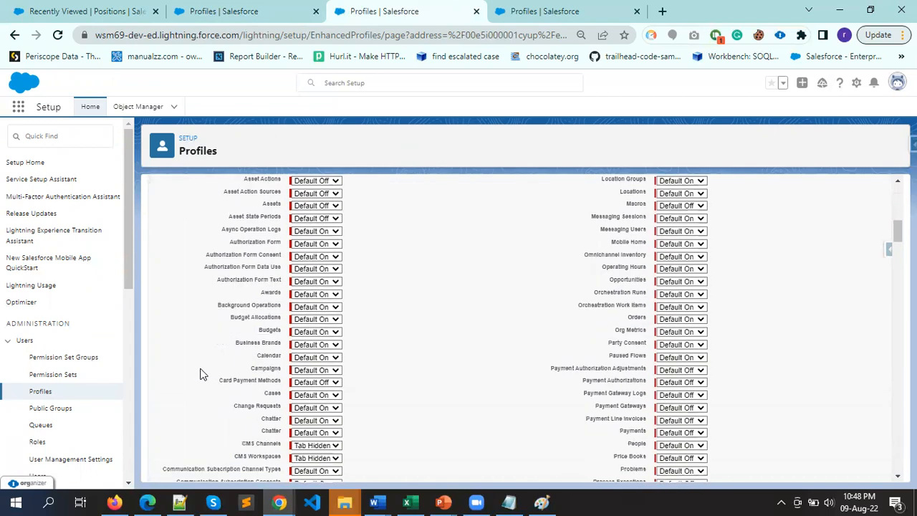
Examine the Administrative Permissions and General User Permissions on the System Administrator profile's edit page
{"action": "scroll", "coordinate": [200, 372], "scroll_direction": "down", "scroll_amount": 20}
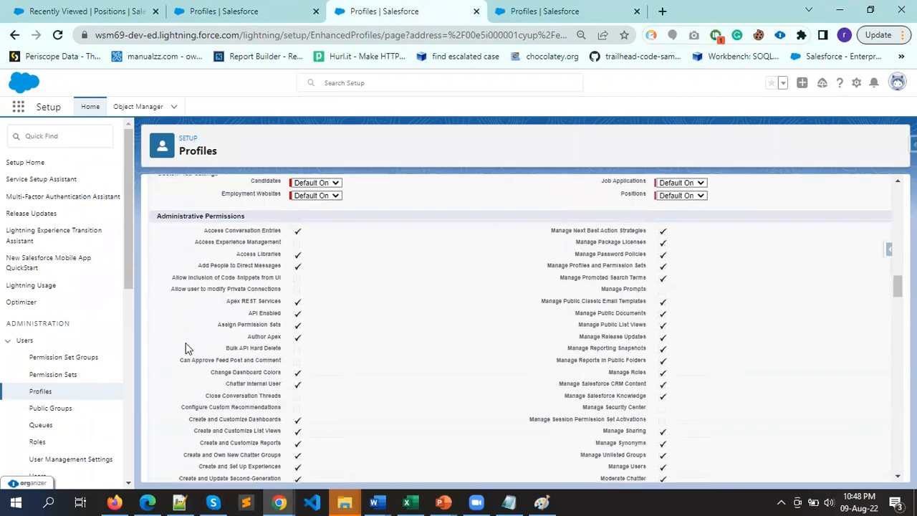
{"action": "left_click_drag", "start_coordinate": [164, 216], "coordinate": [229, 217]}
{"action": "scroll", "coordinate": [216, 343], "scroll_direction": "down", "scroll_amount": 8}
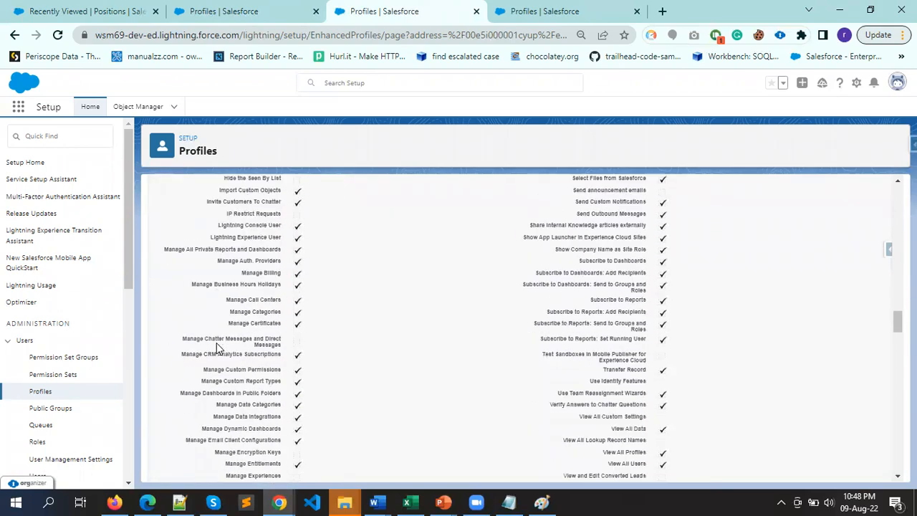
{"action": "scroll", "coordinate": [216, 343], "scroll_direction": "down", "scroll_amount": 2}
{"action": "left_click_drag", "start_coordinate": [159, 207], "coordinate": [253, 211]}
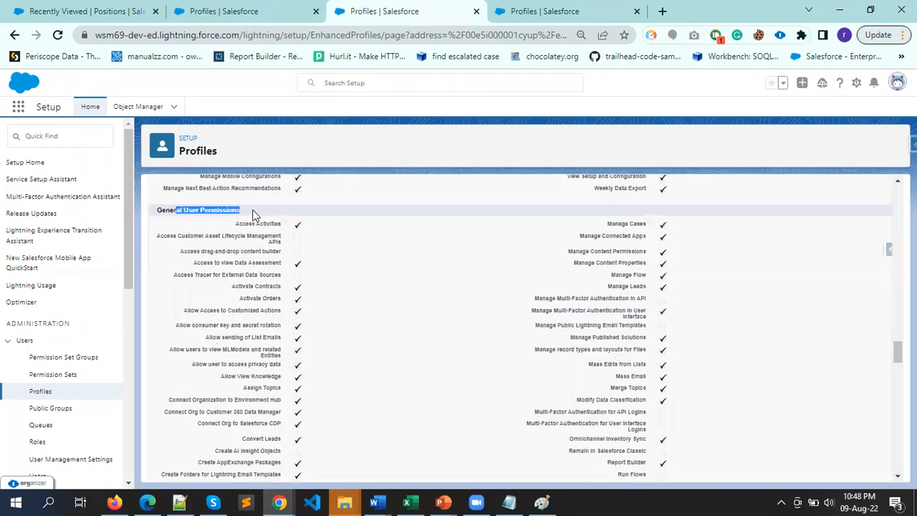
{"action": "scroll", "coordinate": [265, 306], "scroll_direction": "down", "scroll_amount": 2}
{"action": "scroll", "coordinate": [261, 306], "scroll_direction": "down", "scroll_amount": 5}
{"action": "left_click_drag", "start_coordinate": [179, 328], "coordinate": [242, 330]}
{"action": "scroll", "coordinate": [273, 336], "scroll_direction": "down", "scroll_amount": 3}
{"action": "scroll", "coordinate": [329, 301], "scroll_direction": "up", "scroll_amount": 6}
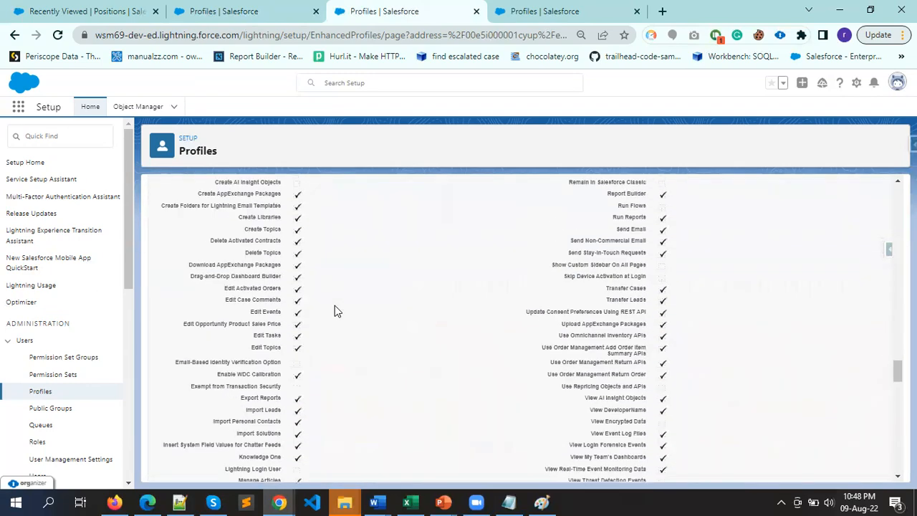
{"action": "double_click", "coordinate": [300, 269]}
Check the Standard and Custom Object Permissions on the System Administrator profile's edit page
{"action": "scroll", "coordinate": [454, 364], "scroll_direction": "down", "scroll_amount": 5}
{"action": "scroll", "coordinate": [454, 365], "scroll_direction": "down", "scroll_amount": 15}
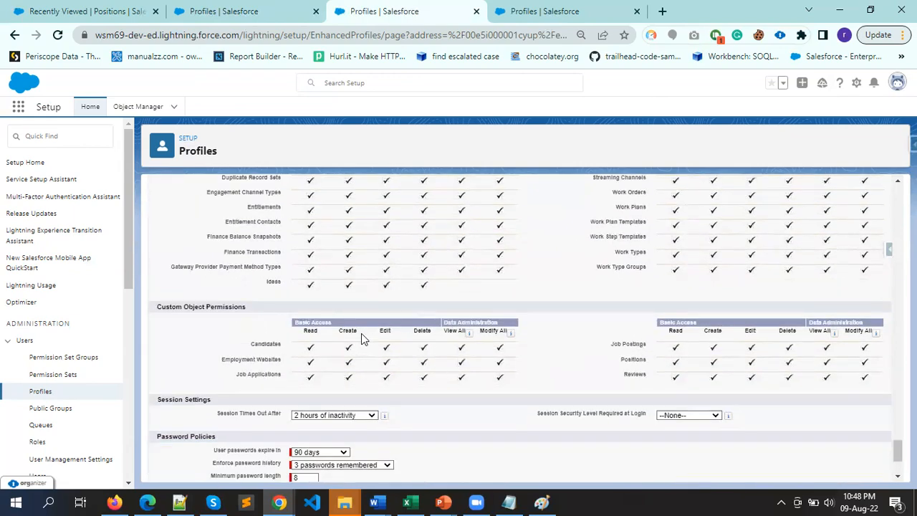
{"action": "scroll", "coordinate": [460, 430], "scroll_direction": "up", "scroll_amount": 20}
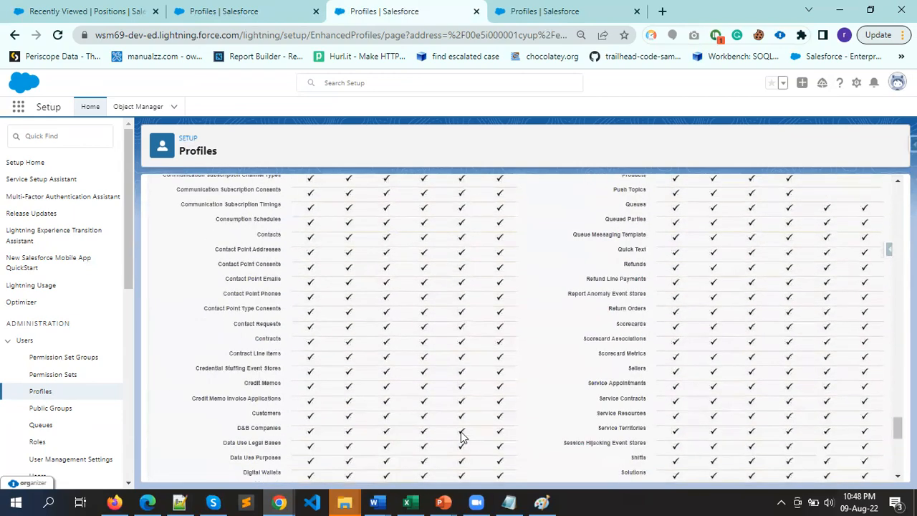
{"action": "scroll", "coordinate": [464, 411], "scroll_direction": "down", "scroll_amount": 5}
{"action": "scroll", "coordinate": [463, 389], "scroll_direction": "up", "scroll_amount": 8}
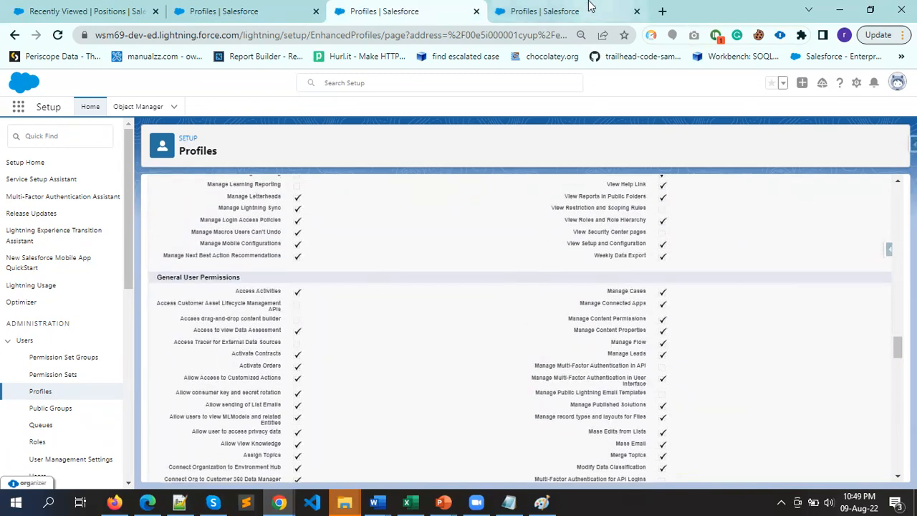
Switch to the Standard User profile, open it for editing and look at its Custom App Settings
{"action": "left_click", "coordinate": [565, 11]}
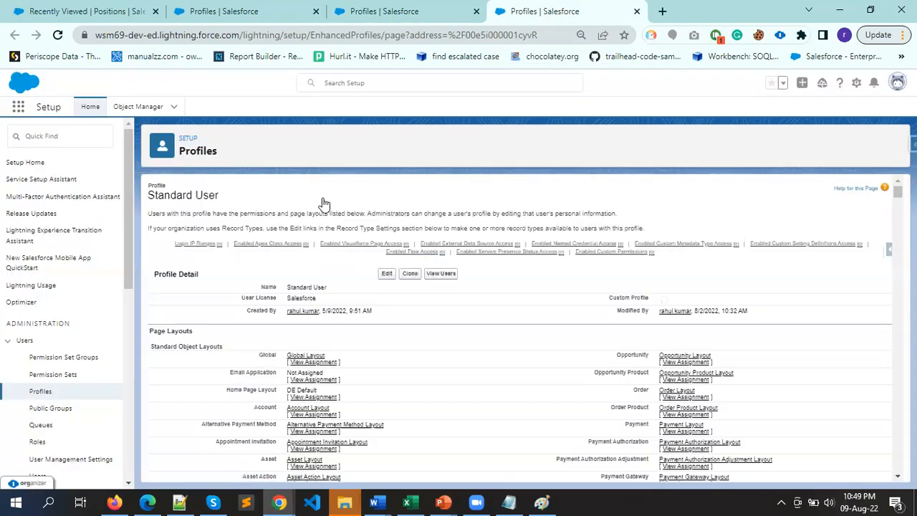
{"action": "left_click", "coordinate": [386, 274]}
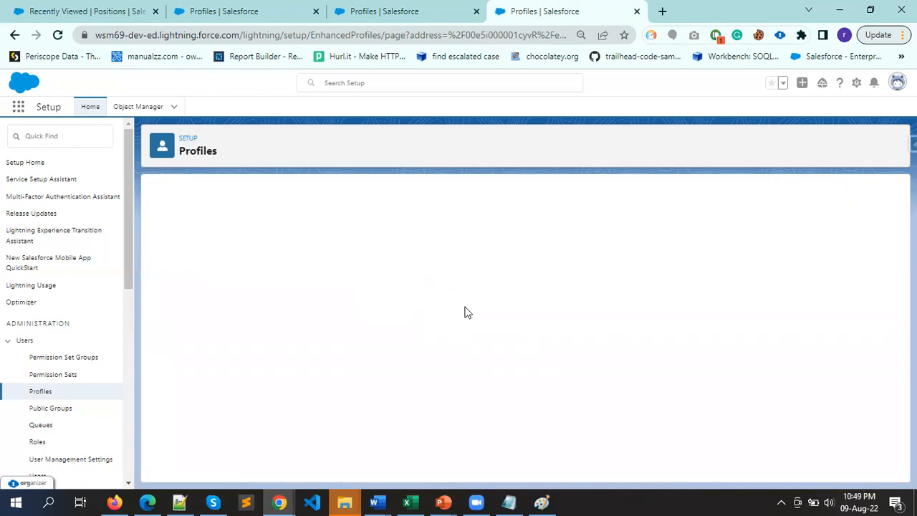
{"action": "scroll", "coordinate": [494, 281], "scroll_direction": "down", "scroll_amount": 10}
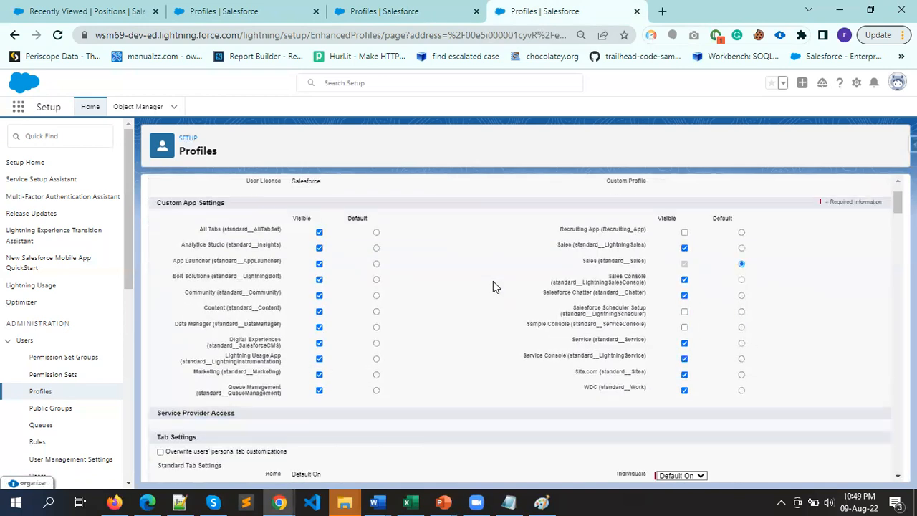
Examine the Administrative Permissions and General User Permissions of the Standard User profile for comparison with the System Administrator profile
{"action": "scroll", "coordinate": [492, 287], "scroll_direction": "down", "scroll_amount": 12}
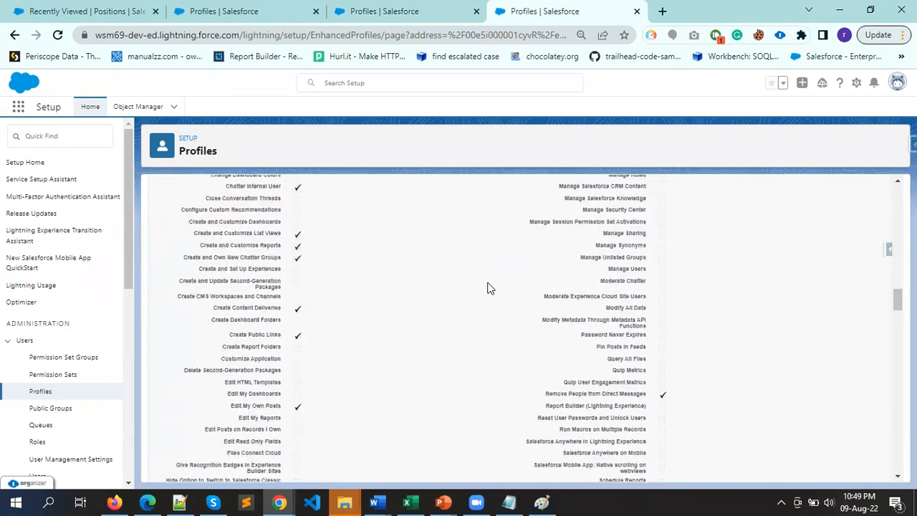
{"action": "scroll", "coordinate": [577, 270], "scroll_direction": "up", "scroll_amount": 2}
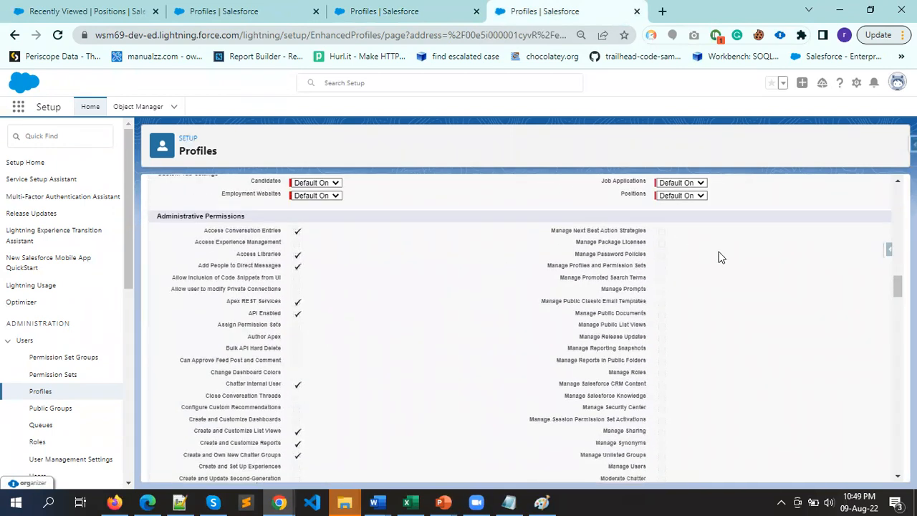
{"action": "left_click_drag", "start_coordinate": [658, 243], "coordinate": [686, 426]}
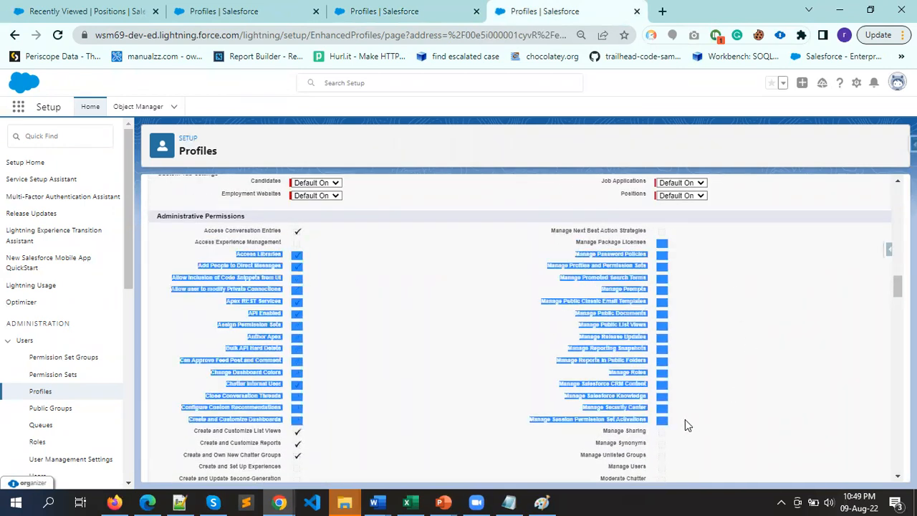
{"action": "left_click", "coordinate": [679, 308]}
{"action": "scroll", "coordinate": [602, 382], "scroll_direction": "down", "scroll_amount": 10}
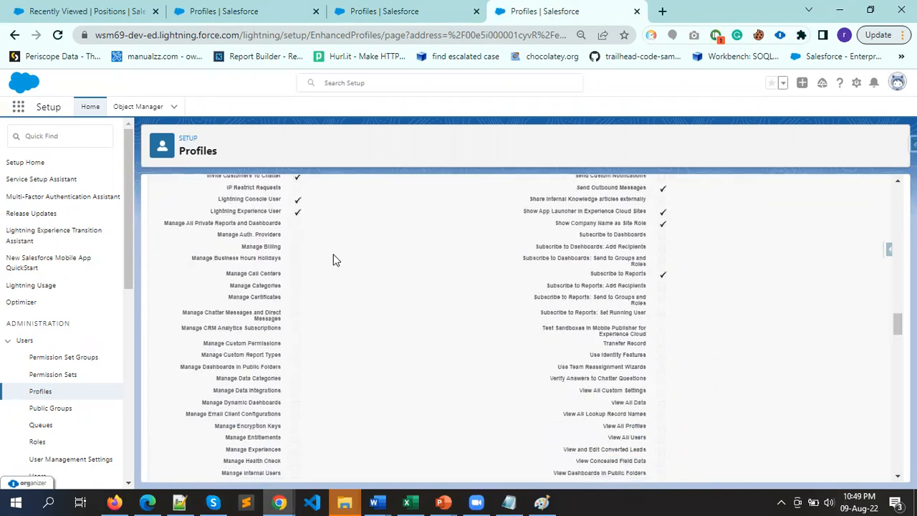
{"action": "scroll", "coordinate": [414, 349], "scroll_direction": "down", "scroll_amount": 3}
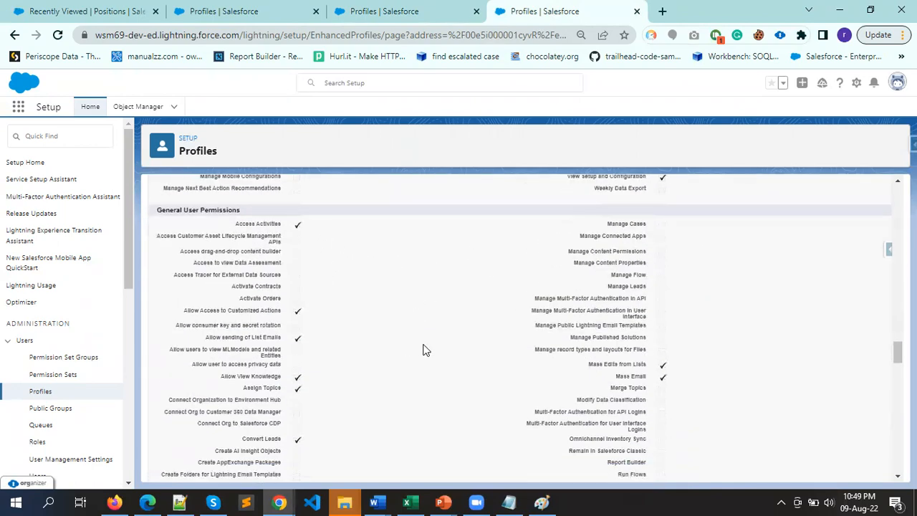
Examine the Standard Object Permissions and Custom Object Permissions of the Standard User profile
{"action": "scroll", "coordinate": [423, 349], "scroll_direction": "down", "scroll_amount": 10}
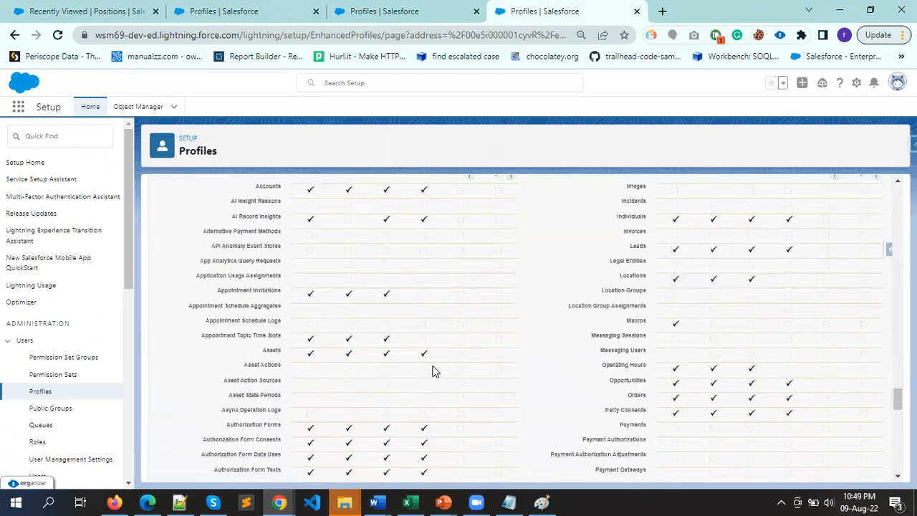
{"action": "scroll", "coordinate": [182, 293], "scroll_direction": "up", "scroll_amount": 2}
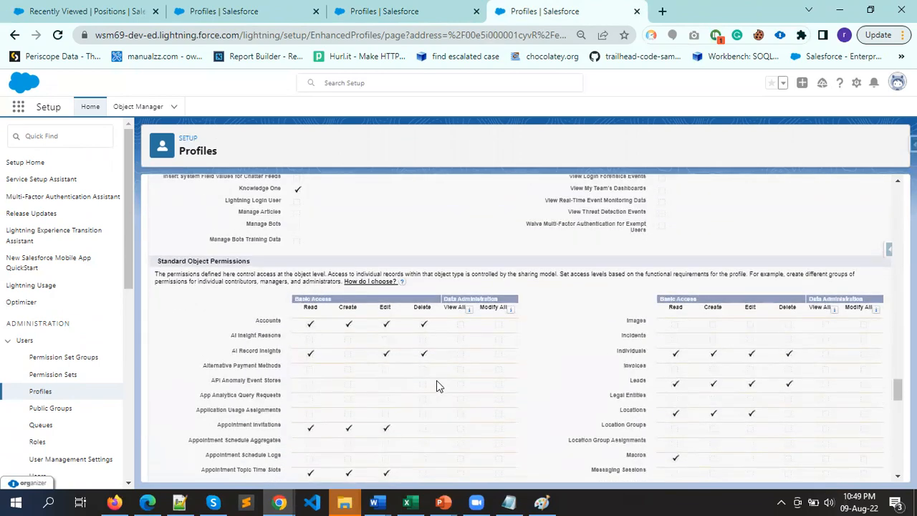
{"action": "scroll", "coordinate": [429, 344], "scroll_direction": "down", "scroll_amount": 1}
{"action": "scroll", "coordinate": [373, 341], "scroll_direction": "down", "scroll_amount": 3}
{"action": "scroll", "coordinate": [430, 336], "scroll_direction": "down", "scroll_amount": 10}
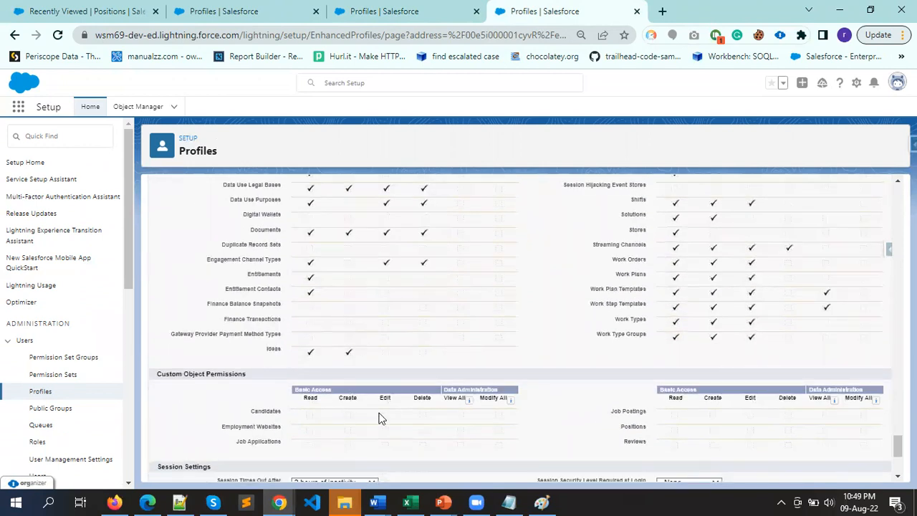
{"action": "scroll", "coordinate": [466, 419], "scroll_direction": "down", "scroll_amount": 1}
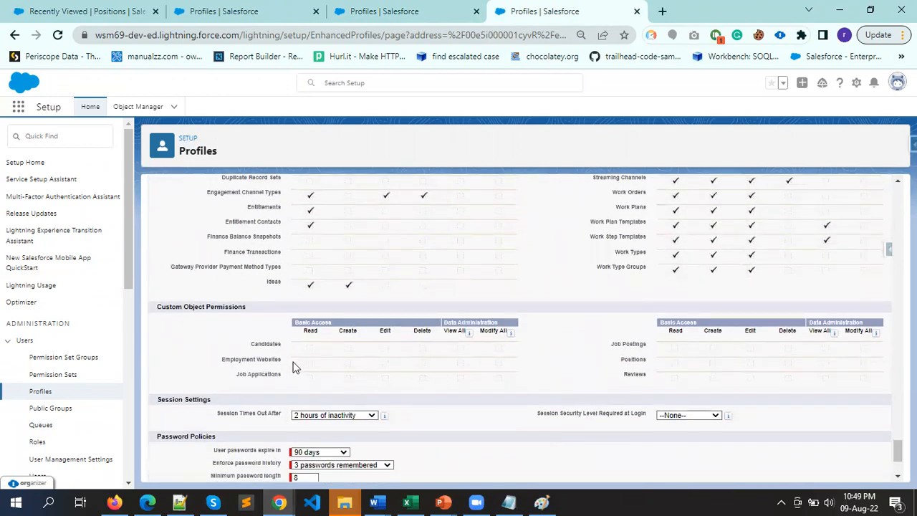
{"action": "left_click", "coordinate": [349, 240]}
Return to the profiles list, start a new profile and locate the Existing Profile field on the Clone Profile form
{"action": "left_click", "coordinate": [229, 11]}
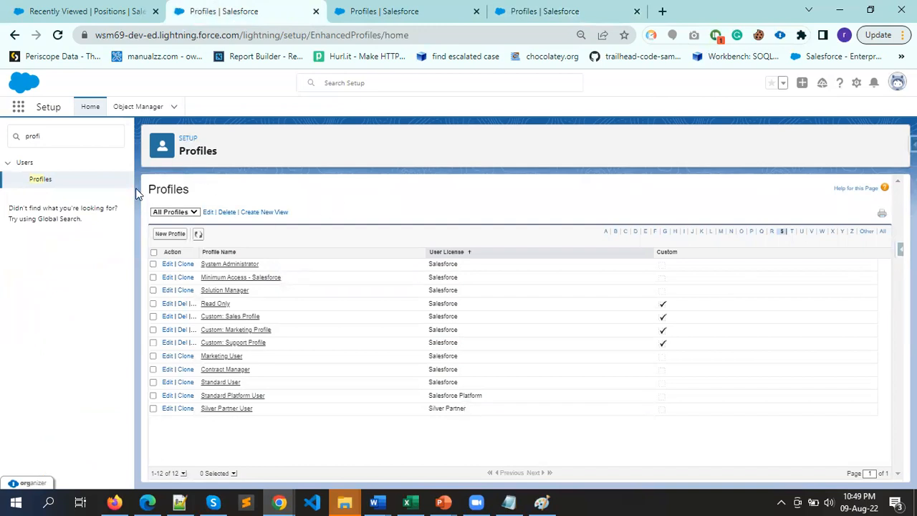
{"action": "left_click", "coordinate": [166, 239]}
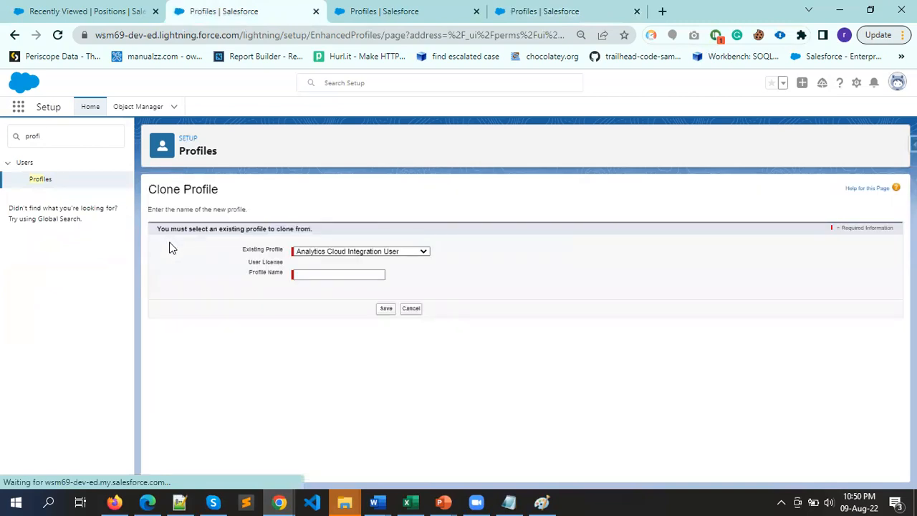
{"action": "left_click_drag", "start_coordinate": [243, 251], "coordinate": [287, 253]}
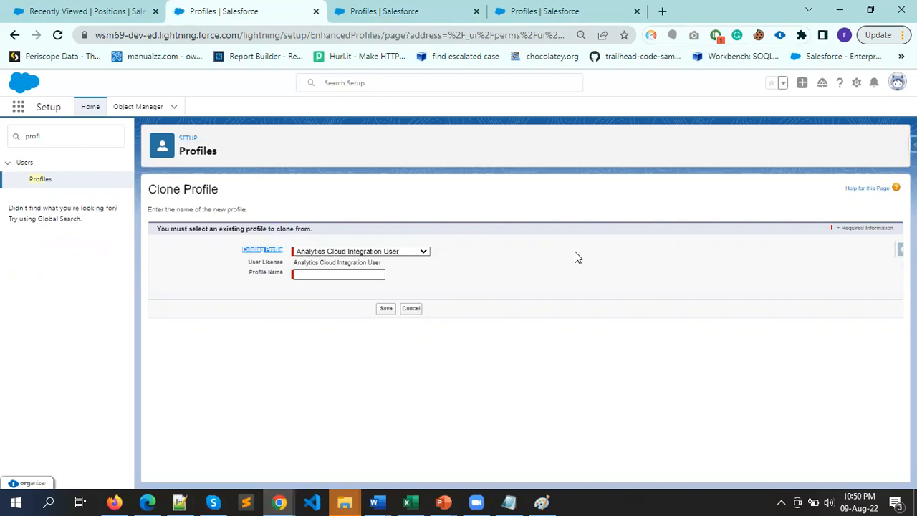
Clone the Standard User profile as a new profile named Recruiter and save it
{"action": "left_click", "coordinate": [423, 252]}
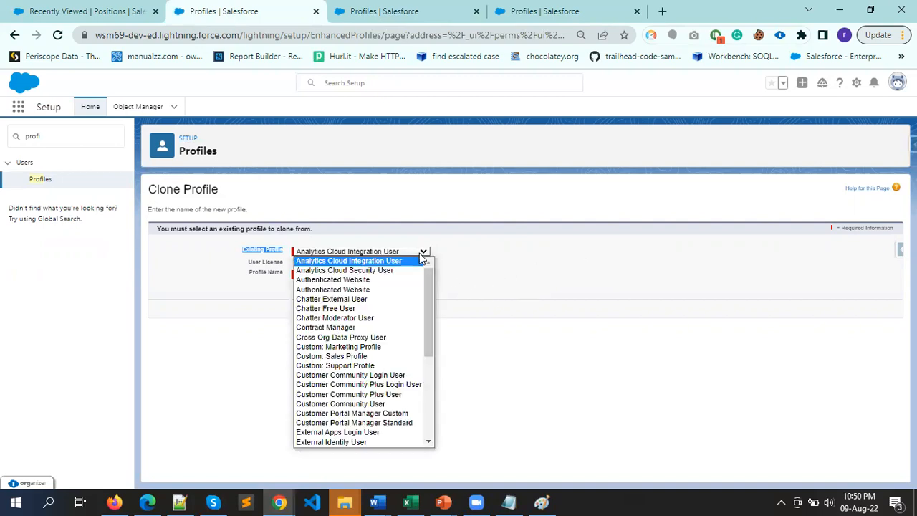
{"action": "left_click_drag", "start_coordinate": [428, 286], "coordinate": [433, 378]}
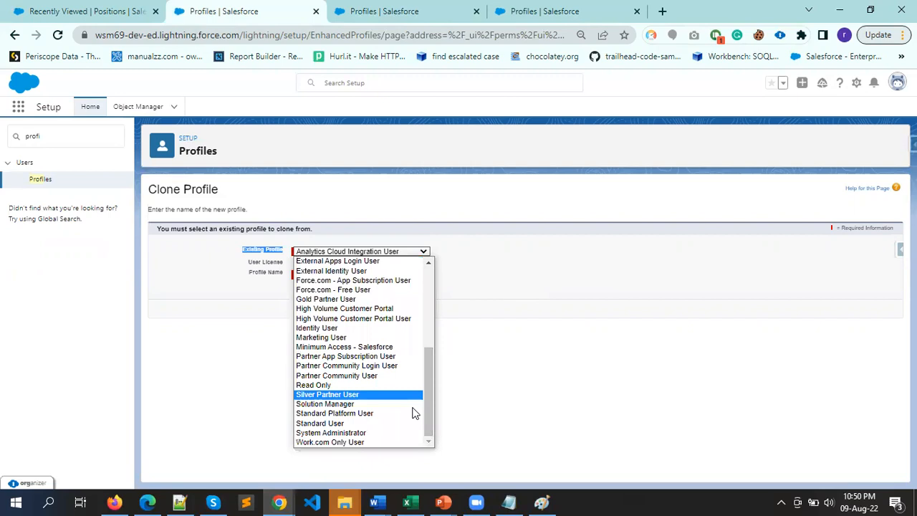
{"action": "left_click", "coordinate": [350, 425]}
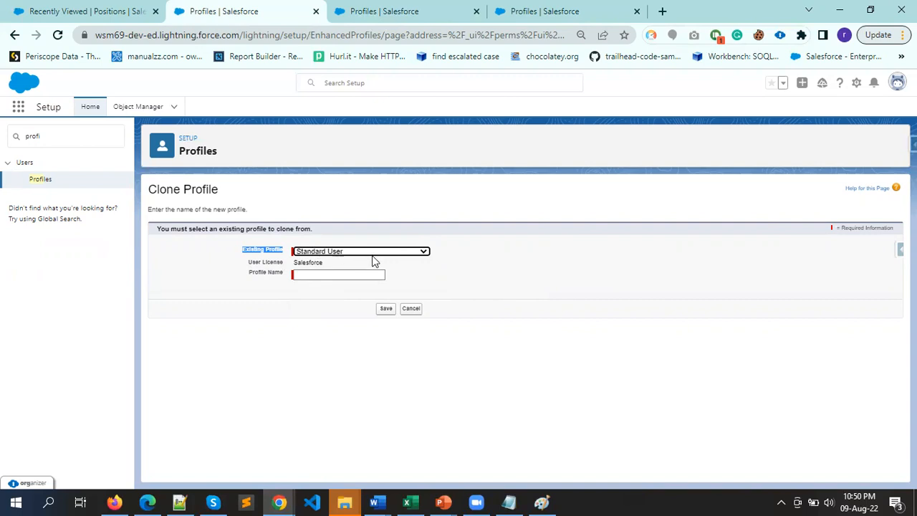
{"action": "left_click_drag", "start_coordinate": [298, 264], "coordinate": [335, 268]}
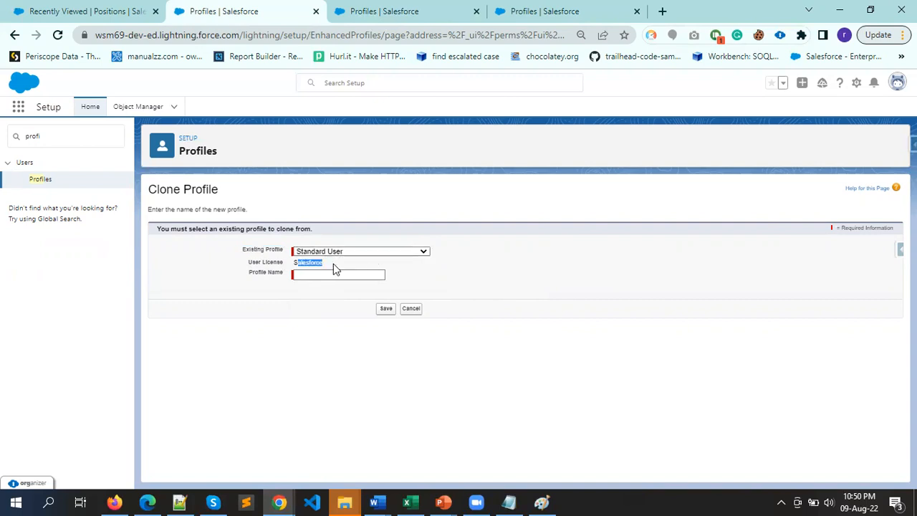
{"action": "left_click", "coordinate": [263, 275]}
{"action": "left_click", "coordinate": [281, 274]}
{"action": "left_click", "coordinate": [305, 274]}
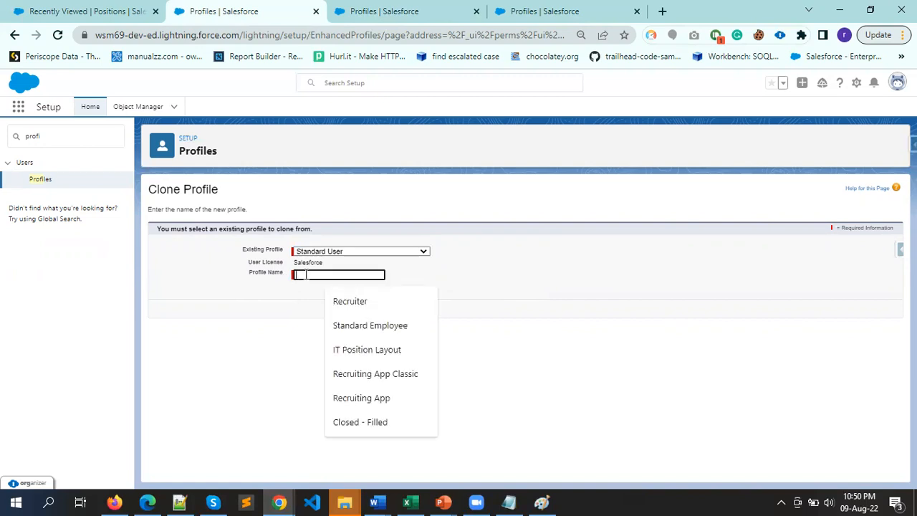
{"action": "left_click", "coordinate": [335, 301]}
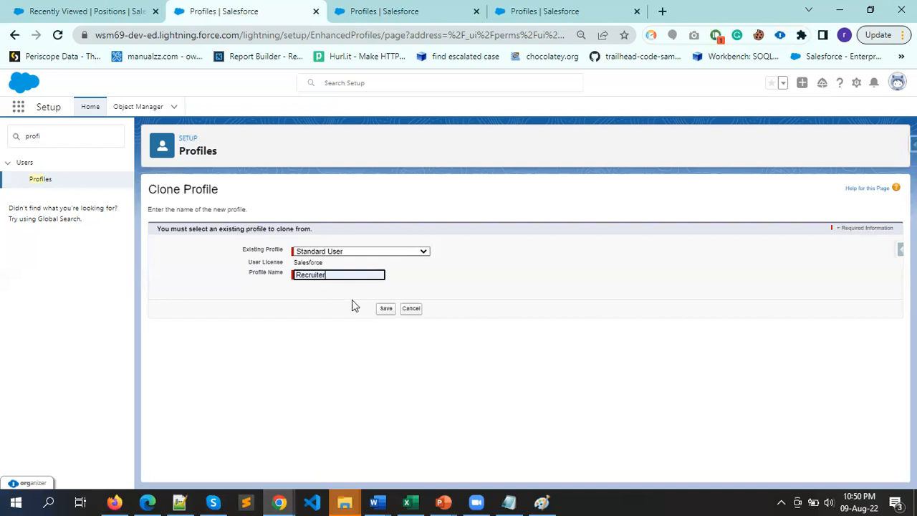
{"action": "left_click", "coordinate": [384, 314]}
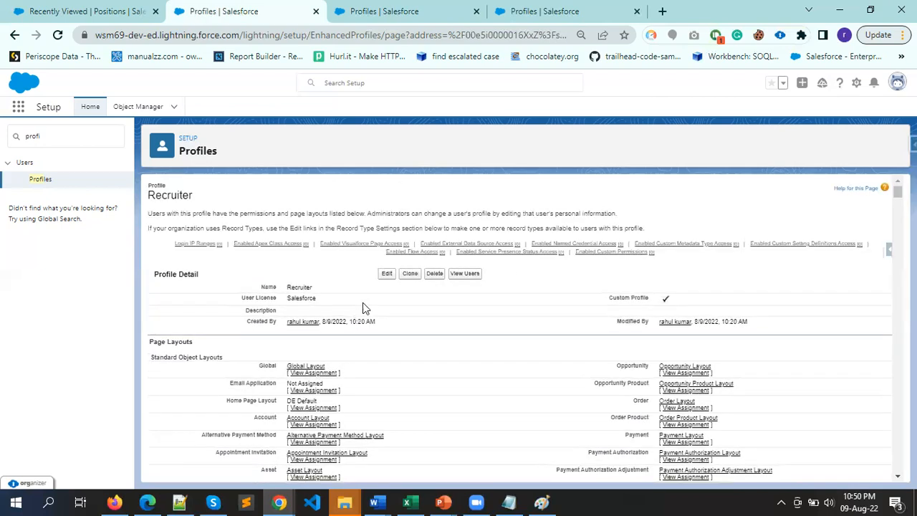
Open the Recruiter profile for editing and go to its Administrative Permissions
{"action": "left_click", "coordinate": [386, 275]}
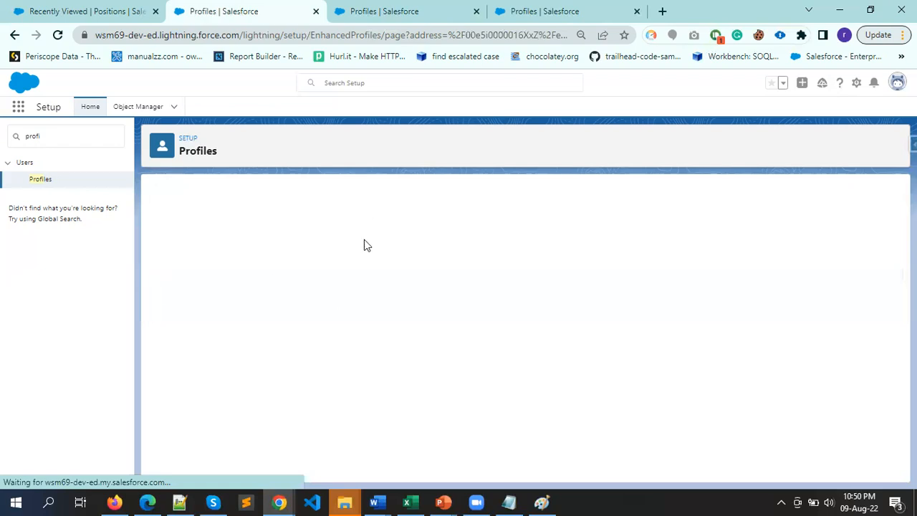
{"action": "scroll", "coordinate": [576, 328], "scroll_direction": "down", "scroll_amount": 3}
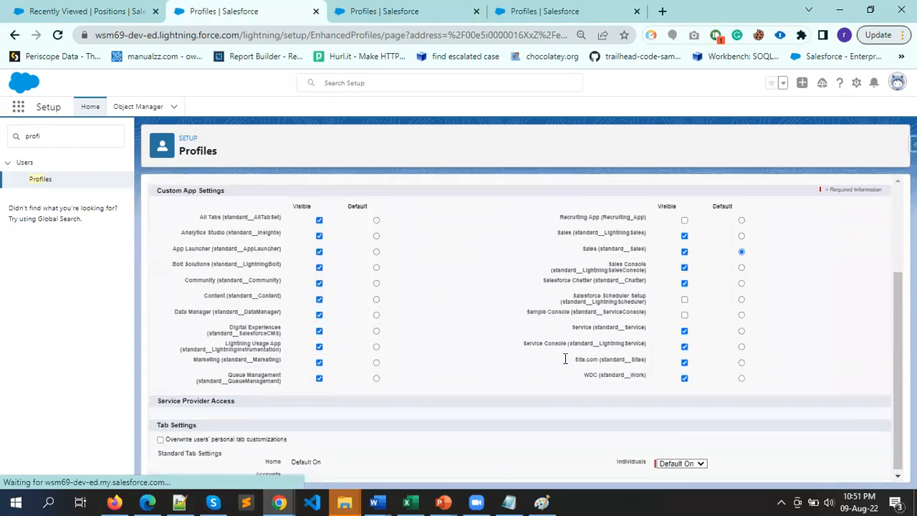
{"action": "scroll", "coordinate": [577, 380], "scroll_direction": "down", "scroll_amount": 15}
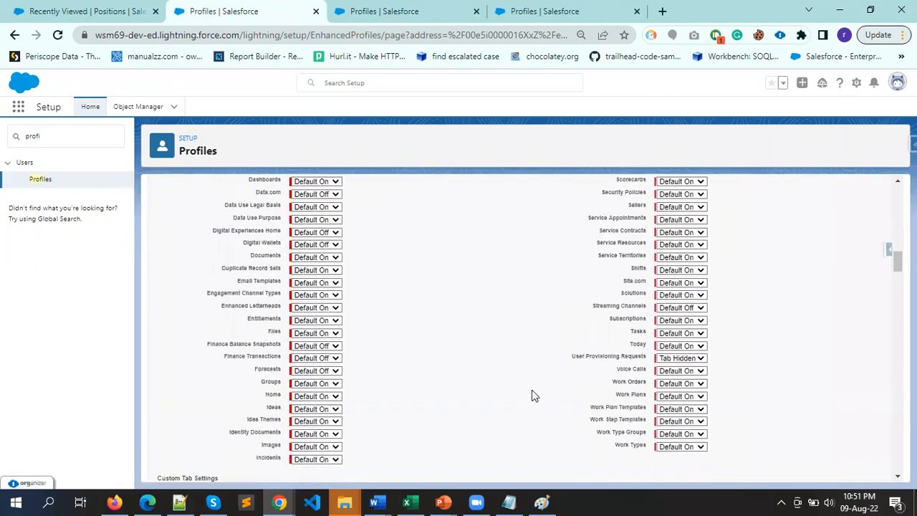
{"action": "scroll", "coordinate": [531, 395], "scroll_direction": "up", "scroll_amount": 5}
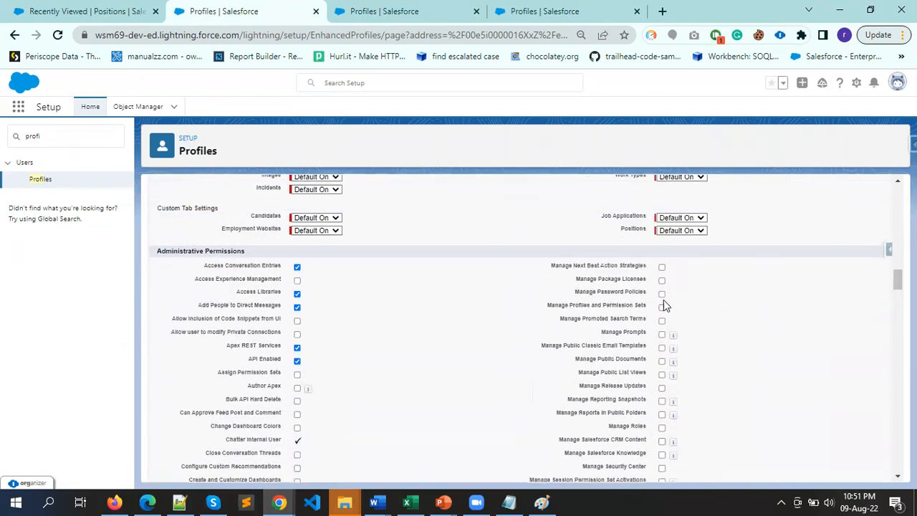
Try toggling Manage Next Best Action Strategies, Manage Package Licenses and Manage Password Policies in the Recruiter profile's Administrative Permissions
{"action": "left_click", "coordinate": [661, 267]}
{"action": "left_click", "coordinate": [661, 280]}
{"action": "left_click", "coordinate": [661, 294]}
{"action": "left_click", "coordinate": [661, 280]}
{"action": "left_click", "coordinate": [661, 267]}
Look through the other open profile pages, comparing the Standard User profile's object permissions and Administrative Permissions
{"action": "left_click", "coordinate": [382, 10]}
{"action": "scroll", "coordinate": [510, 275], "scroll_direction": "up", "scroll_amount": 3}
{"action": "scroll", "coordinate": [511, 276], "scroll_direction": "down", "scroll_amount": 15}
{"action": "left_click", "coordinate": [552, 9]}
{"action": "scroll", "coordinate": [514, 298], "scroll_direction": "up", "scroll_amount": 15}
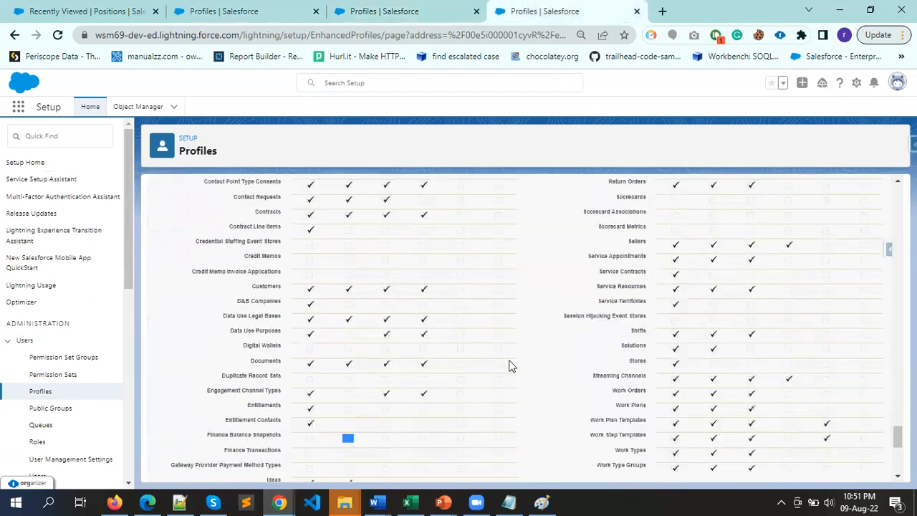
{"action": "scroll", "coordinate": [519, 334], "scroll_direction": "up", "scroll_amount": 5}
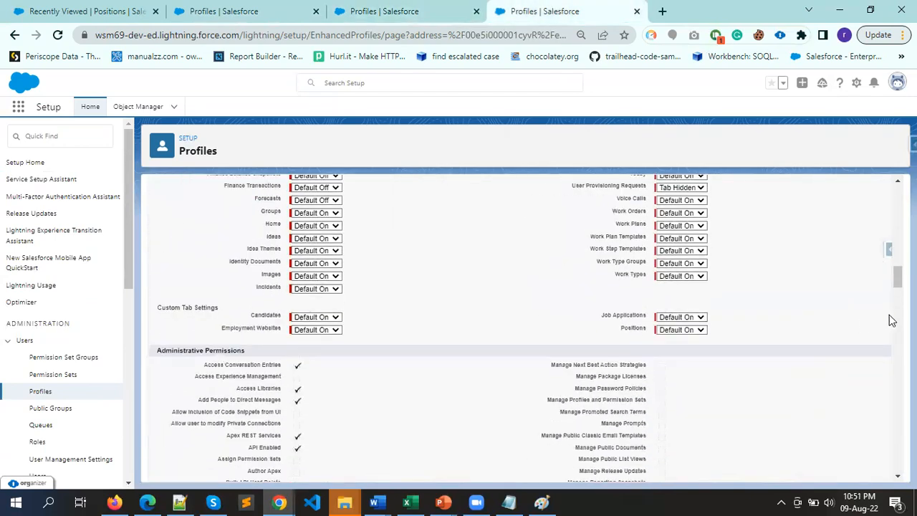
{"action": "scroll", "coordinate": [892, 279], "scroll_direction": "up", "scroll_amount": 10}
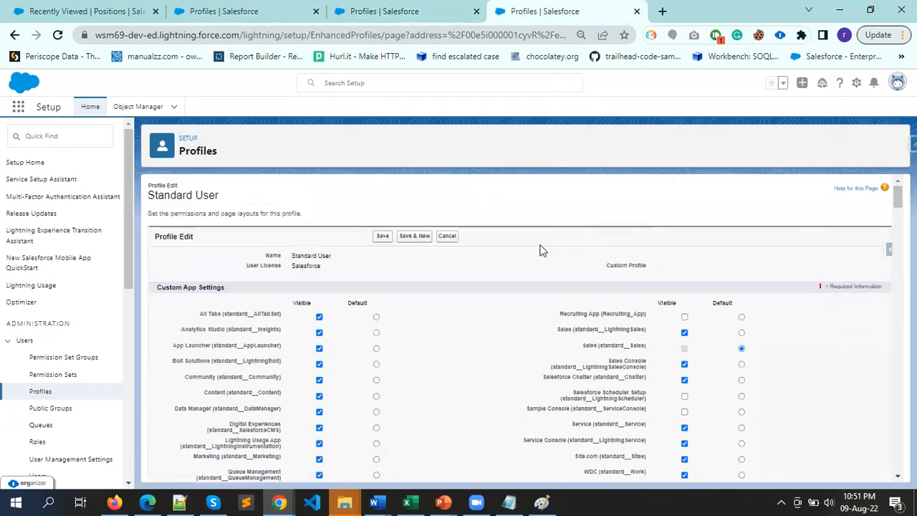
Cancel editing the Standard User profile, clone it as a new profile named Standard Employee and save it
{"action": "left_click", "coordinate": [452, 237]}
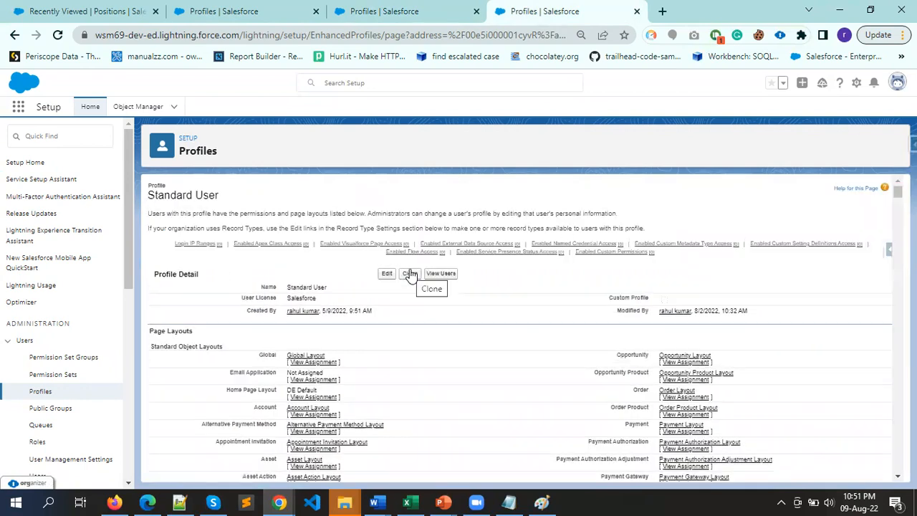
{"action": "left_click", "coordinate": [410, 276]}
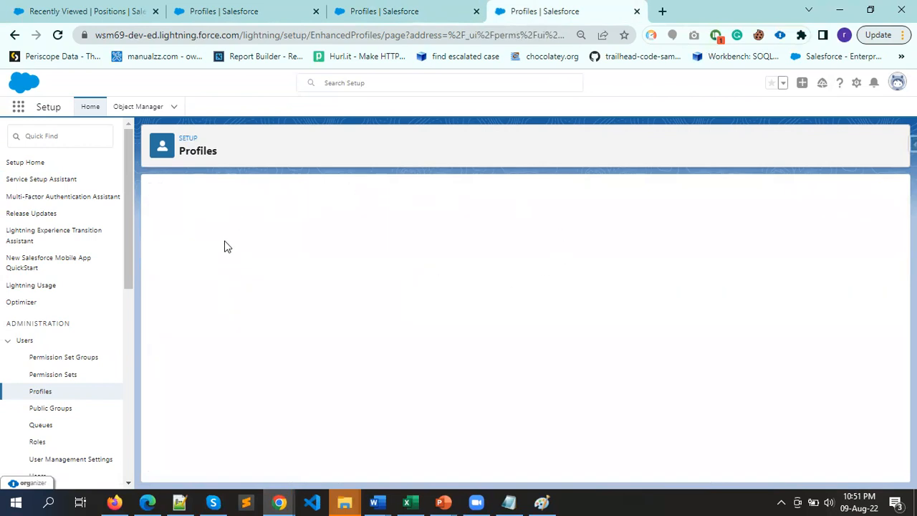
{"action": "left_click_drag", "start_coordinate": [246, 250], "coordinate": [346, 251]}
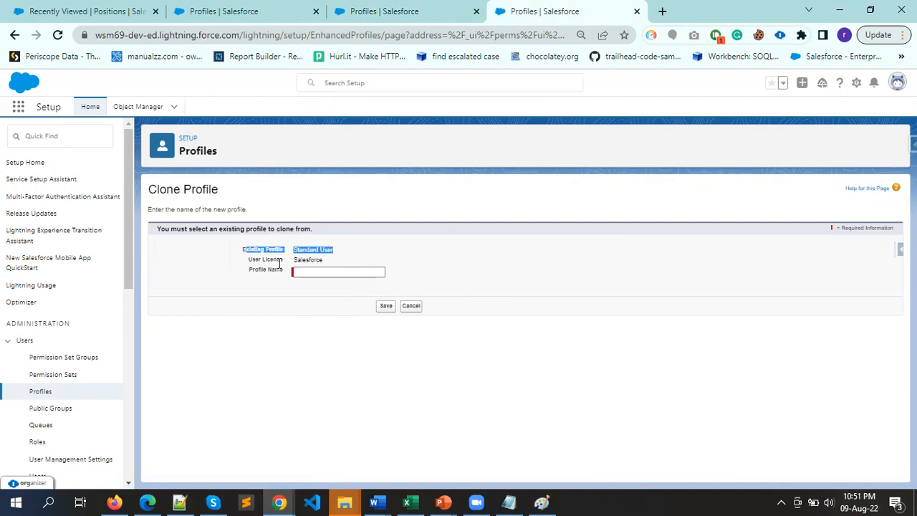
{"action": "left_click_drag", "start_coordinate": [253, 260], "coordinate": [346, 261]}
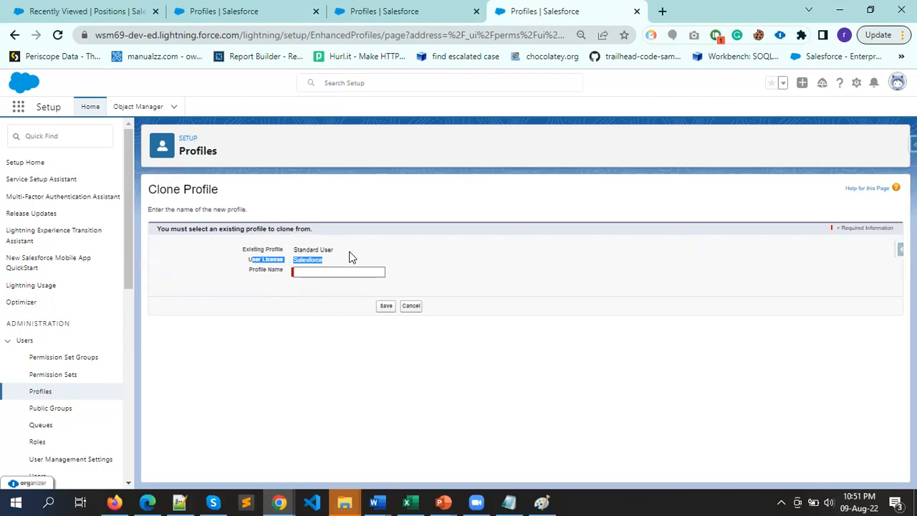
{"action": "double_click", "coordinate": [306, 250]}
{"action": "left_click", "coordinate": [313, 270]}
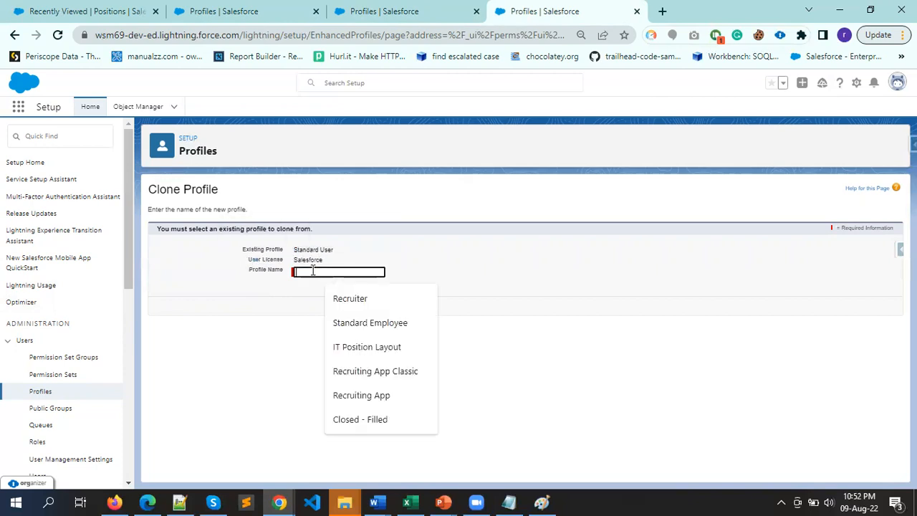
{"action": "left_click", "coordinate": [386, 323]}
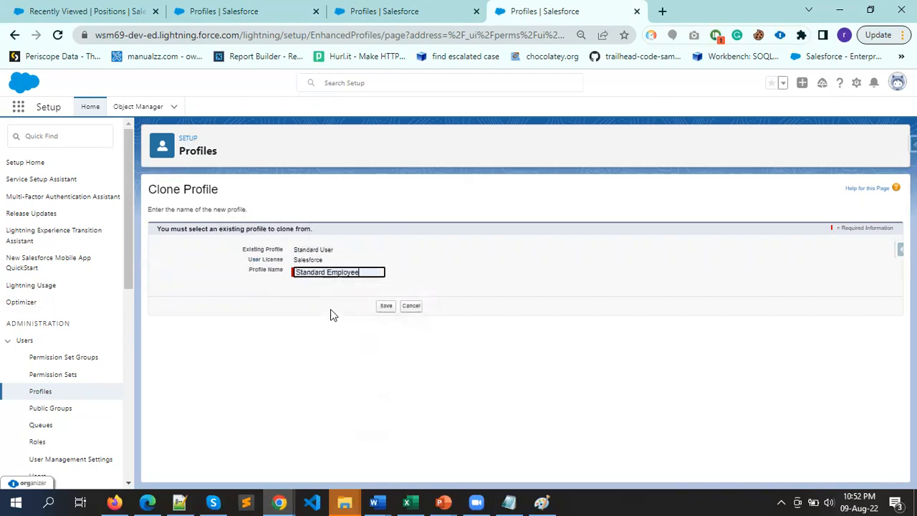
{"action": "left_click", "coordinate": [380, 306]}
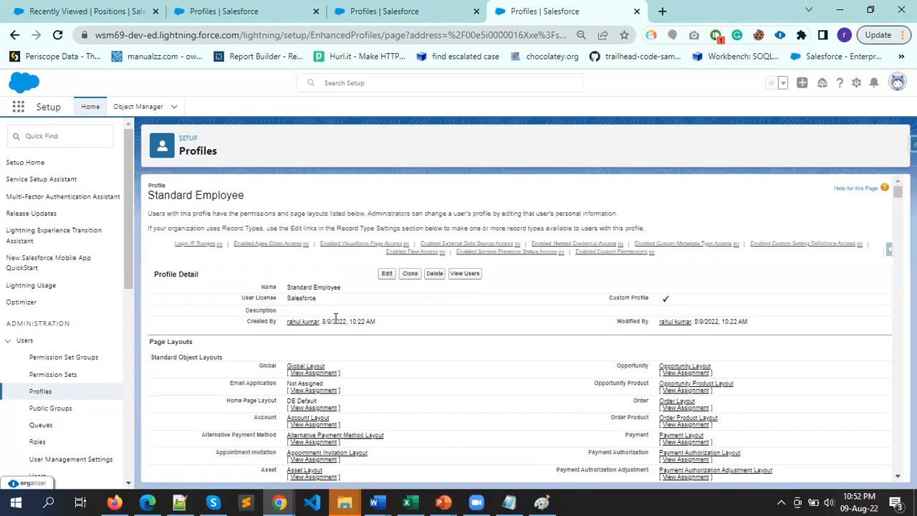
Switch to the Recruiting App document in Word, read Table 24 on the Standard Employee's required permissions, and return to Salesforce
{"action": "left_click", "coordinate": [373, 502]}
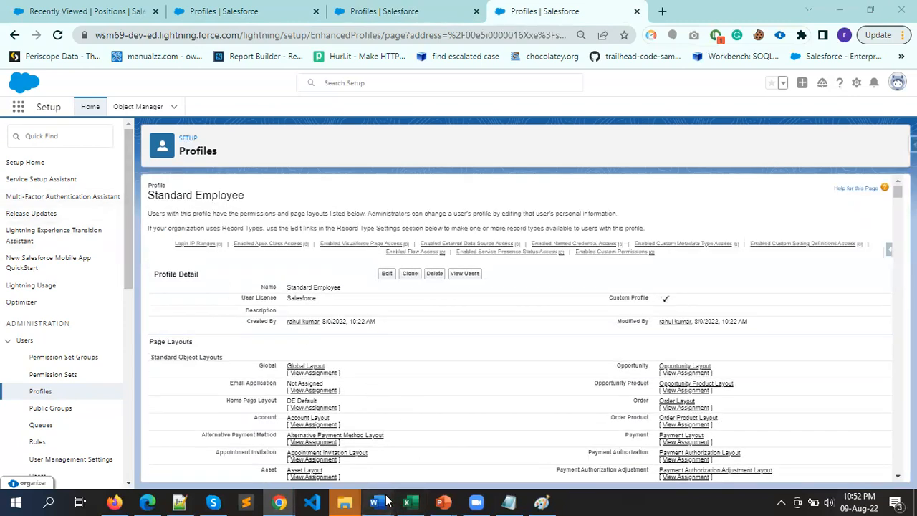
{"action": "left_click", "coordinate": [322, 461]}
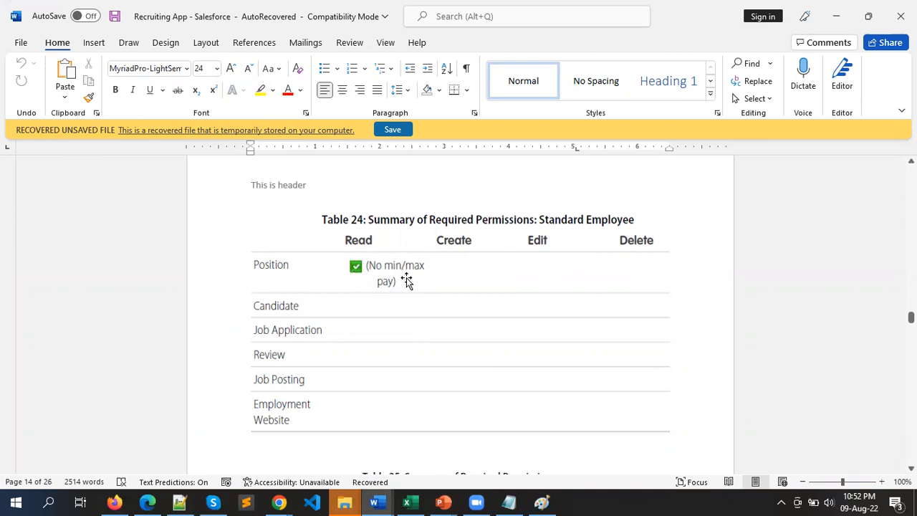
{"action": "key", "text": "alt+Tab"}
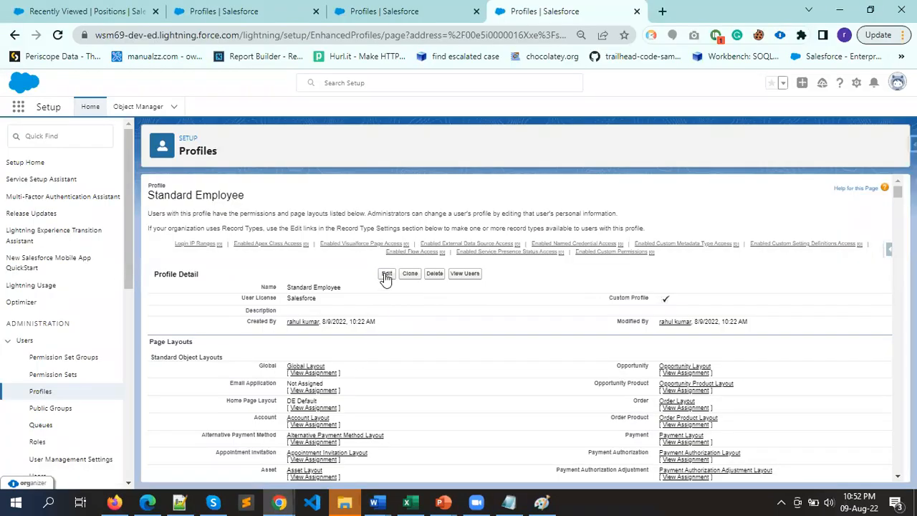
Open the Standard Employee profile for editing and go to its Custom Object Permissions for Candidates and Employment Websites
{"action": "left_click", "coordinate": [387, 276]}
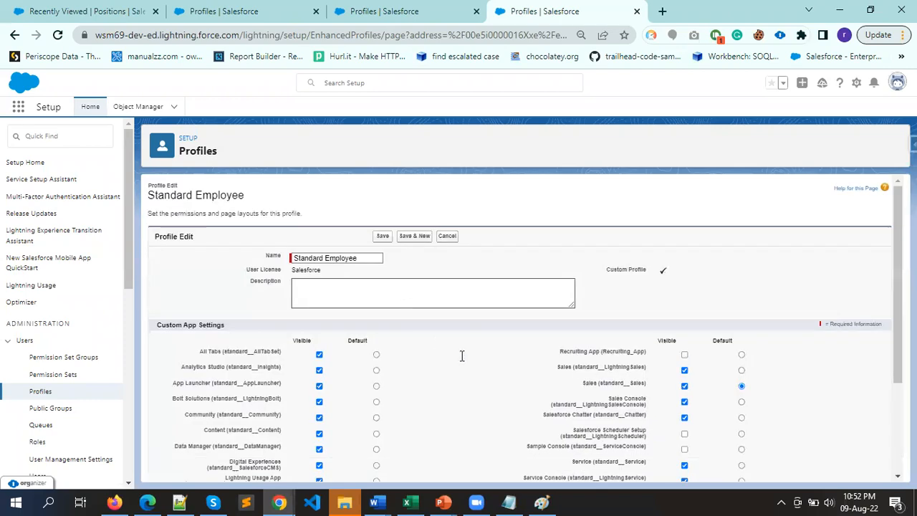
{"action": "scroll", "coordinate": [462, 356], "scroll_direction": "down", "scroll_amount": 20}
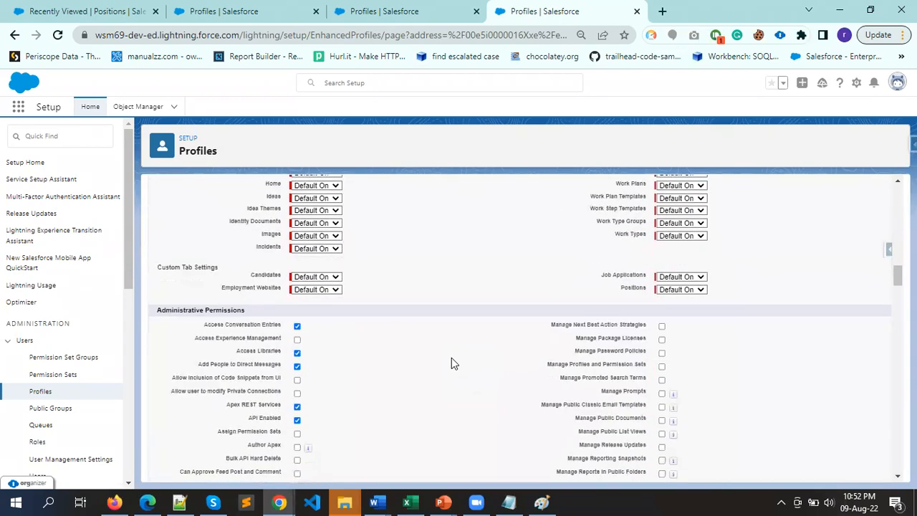
{"action": "scroll", "coordinate": [452, 360], "scroll_direction": "down", "scroll_amount": 5}
{"action": "scroll", "coordinate": [451, 360], "scroll_direction": "up", "scroll_amount": 4}
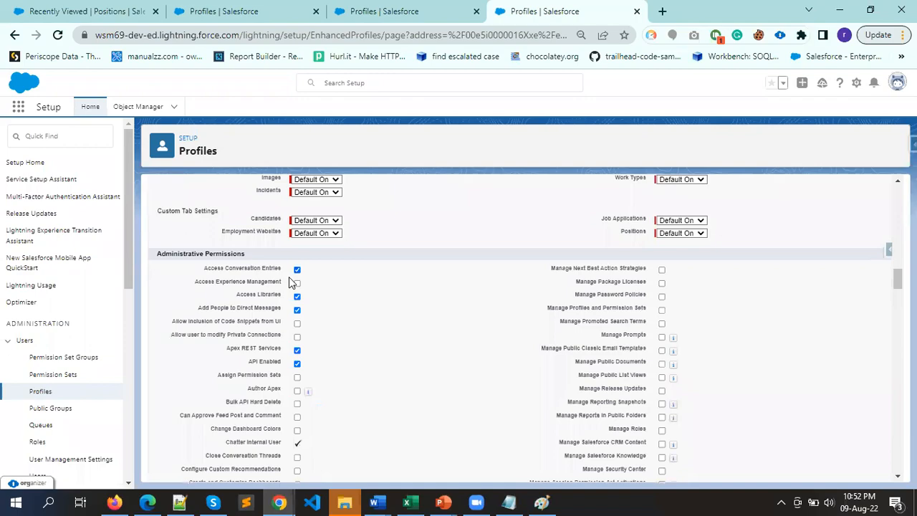
{"action": "scroll", "coordinate": [416, 312], "scroll_direction": "down", "scroll_amount": 15}
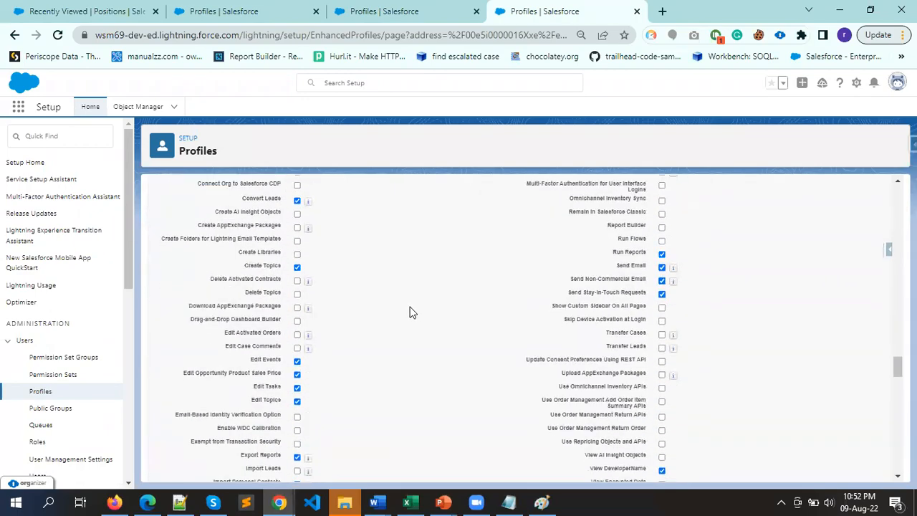
{"action": "scroll", "coordinate": [409, 312], "scroll_direction": "down", "scroll_amount": 5}
{"action": "scroll", "coordinate": [410, 312], "scroll_direction": "down", "scroll_amount": 6}
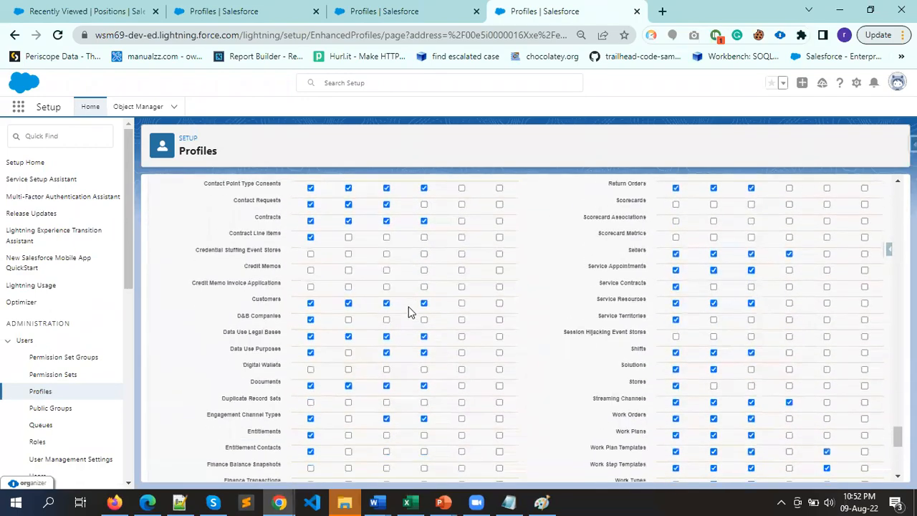
{"action": "scroll", "coordinate": [409, 307], "scroll_direction": "down", "scroll_amount": 10}
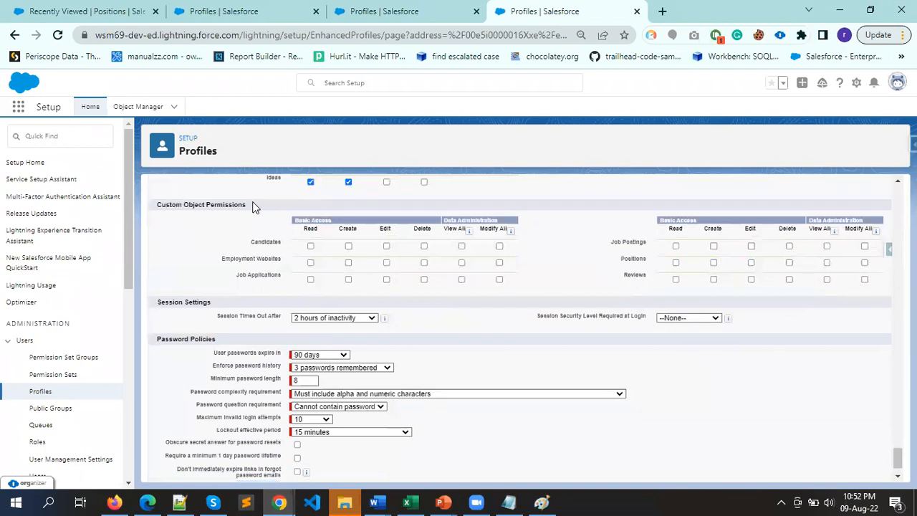
{"action": "left_click_drag", "start_coordinate": [251, 242], "coordinate": [279, 241]}
{"action": "left_click_drag", "start_coordinate": [230, 258], "coordinate": [270, 259]}
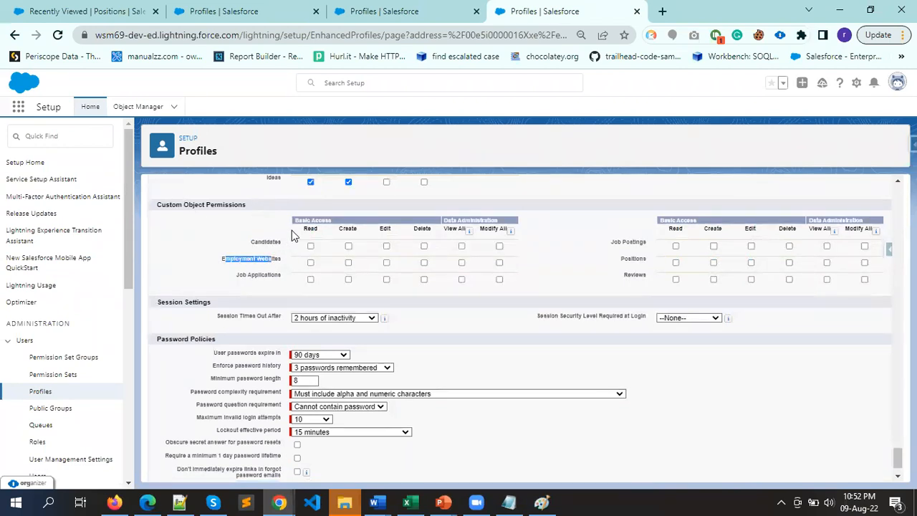
{"action": "left_click", "coordinate": [309, 229]}
Try out the Read, Create, Edit, Delete, View All and Modify All permissions on Candidates, clearing them all again
{"action": "left_click", "coordinate": [499, 246]}
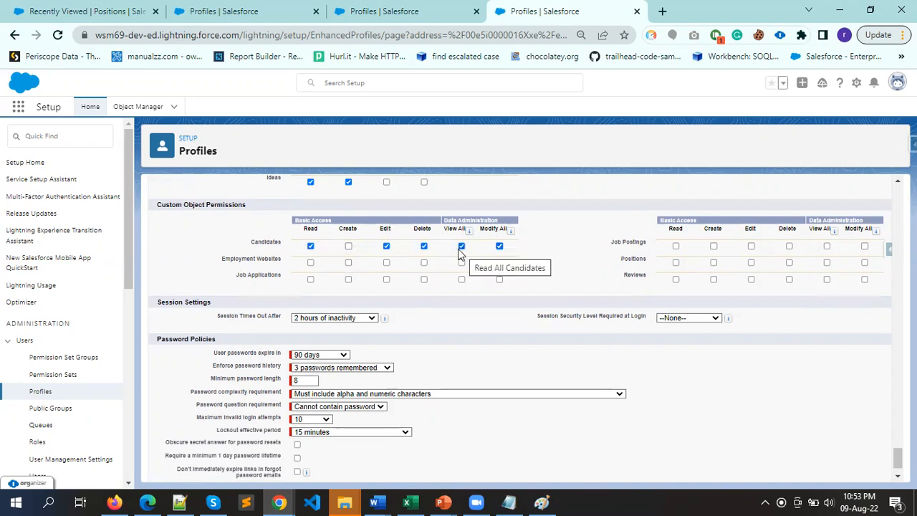
{"action": "left_click", "coordinate": [311, 246]}
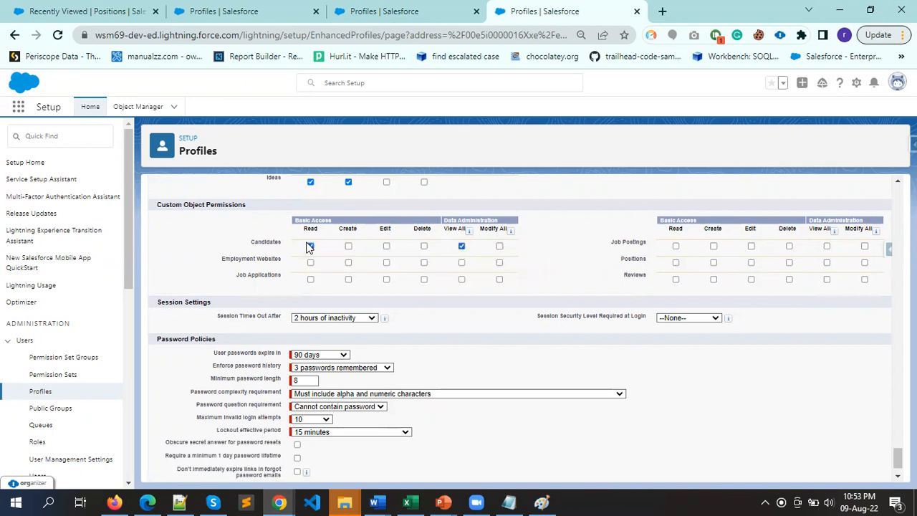
{"action": "left_click", "coordinate": [425, 247]}
{"action": "left_click", "coordinate": [386, 246]}
{"action": "left_click", "coordinate": [311, 245]}
{"action": "left_click", "coordinate": [348, 247]}
{"action": "left_click", "coordinate": [311, 246]}
Check the Position row of the Standard Employee permissions table in Word and return to the profile in Salesforce
{"action": "key", "text": "alt+Tab"}
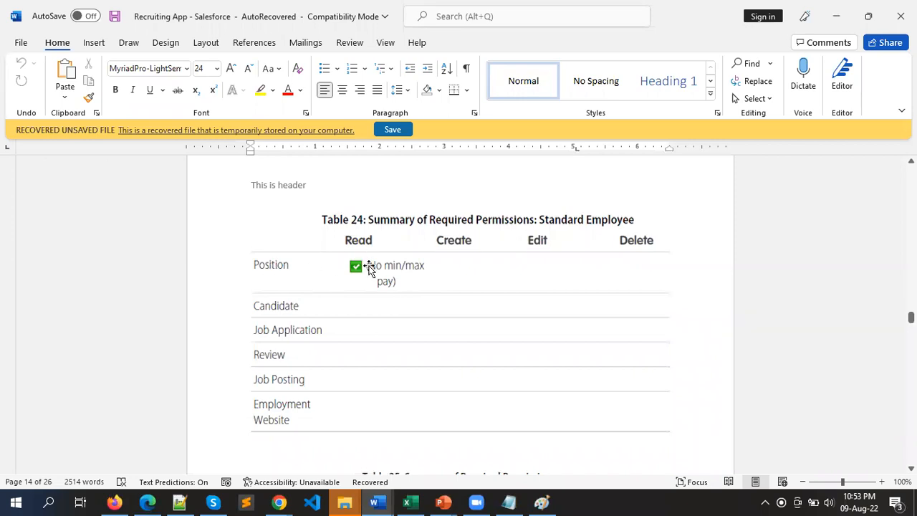
{"action": "key", "text": "alt+Tab"}
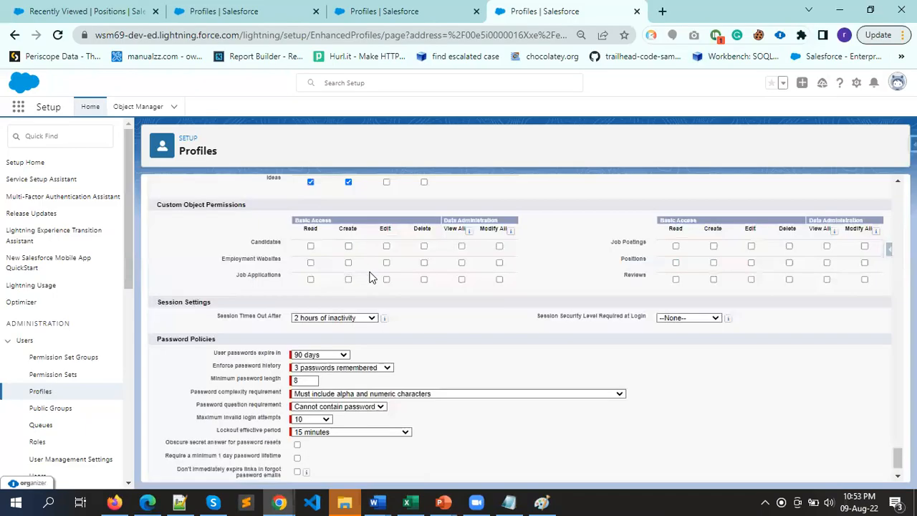
Grant Read permission on Positions to the Standard Employee profile, check it against Table 24 in Word, and save the profile
{"action": "double_click", "coordinate": [628, 261]}
{"action": "left_click", "coordinate": [676, 263]}
{"action": "key", "text": "alt+Tab"}
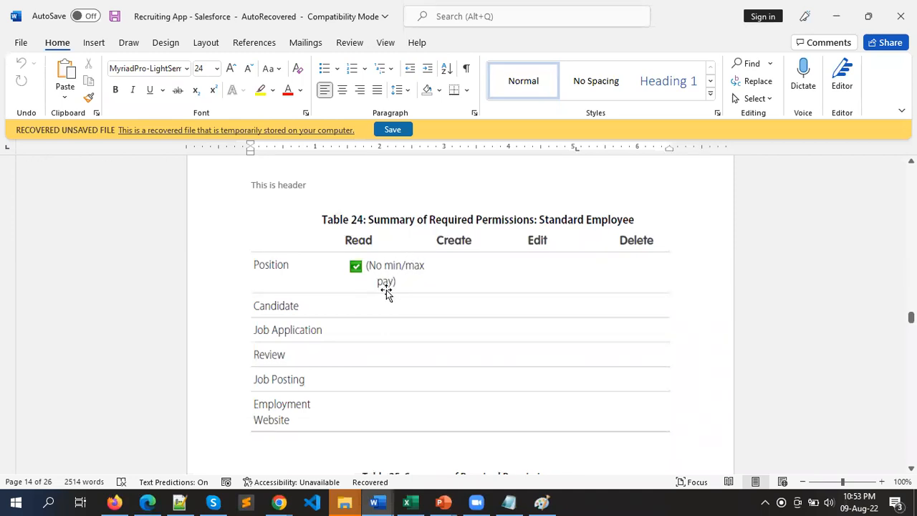
{"action": "key", "text": "alt+Tab"}
{"action": "scroll", "coordinate": [534, 305], "scroll_direction": "down", "scroll_amount": 1}
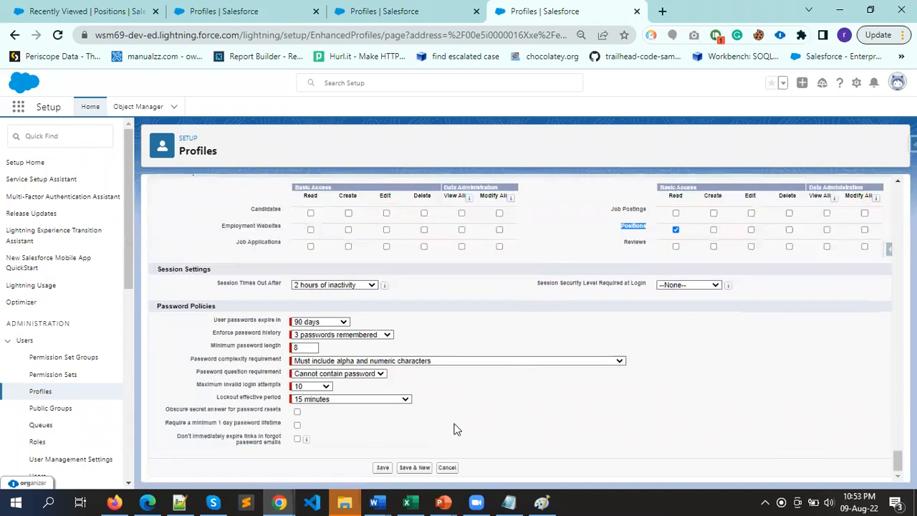
{"action": "left_click", "coordinate": [382, 468]}
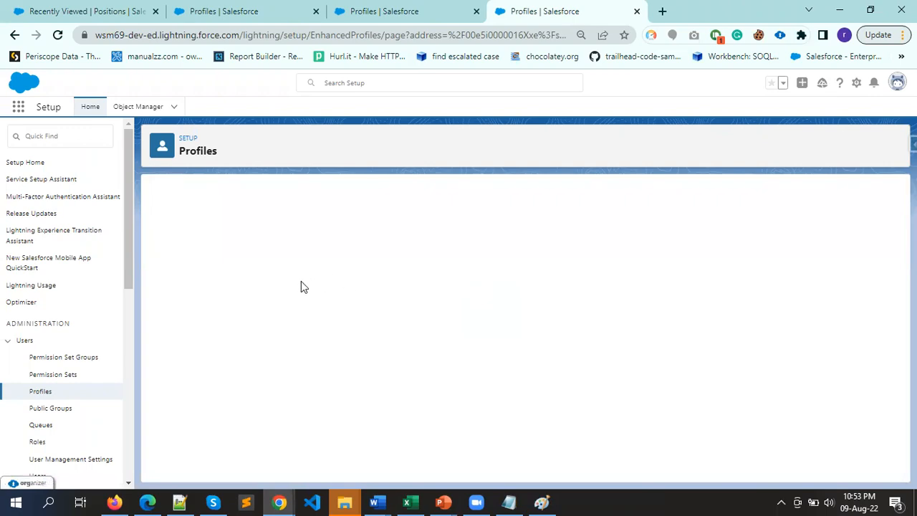
Open the Position field-level security from the Standard Employee profile's Custom Field-Level Security section
{"action": "scroll", "coordinate": [302, 290], "scroll_direction": "down", "scroll_amount": 10}
{"action": "scroll", "coordinate": [301, 293], "scroll_direction": "down", "scroll_amount": 15}
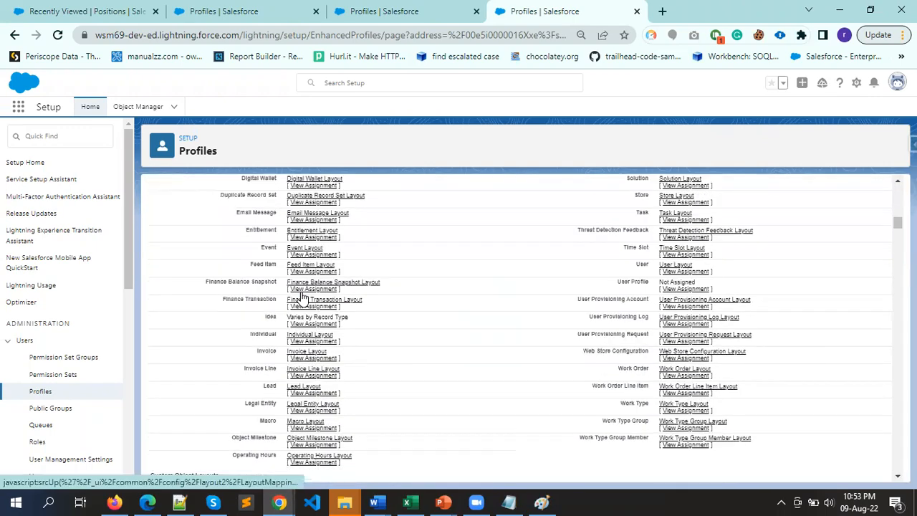
{"action": "left_click_drag", "start_coordinate": [155, 288], "coordinate": [215, 289]}
{"action": "scroll", "coordinate": [387, 313], "scroll_direction": "down", "scroll_amount": 1}
{"action": "scroll", "coordinate": [395, 316], "scroll_direction": "down", "scroll_amount": 20}
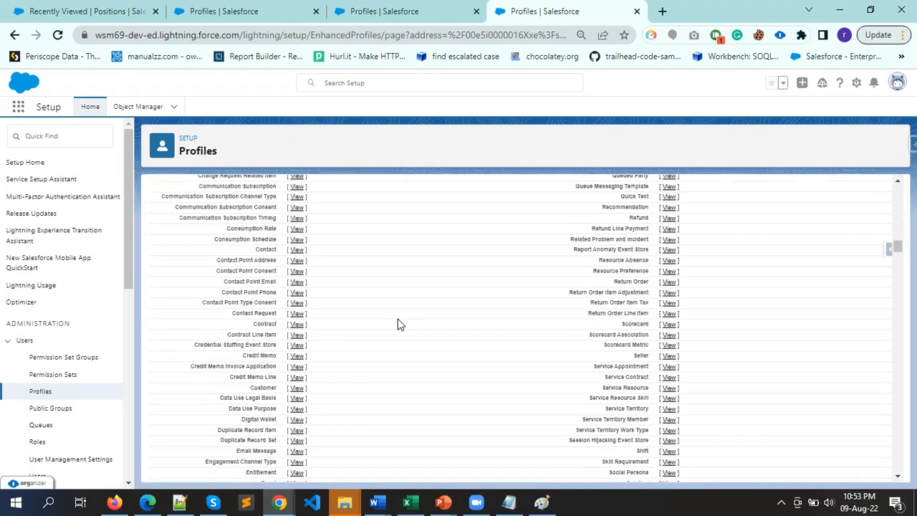
{"action": "left_click_drag", "start_coordinate": [156, 256], "coordinate": [233, 253]}
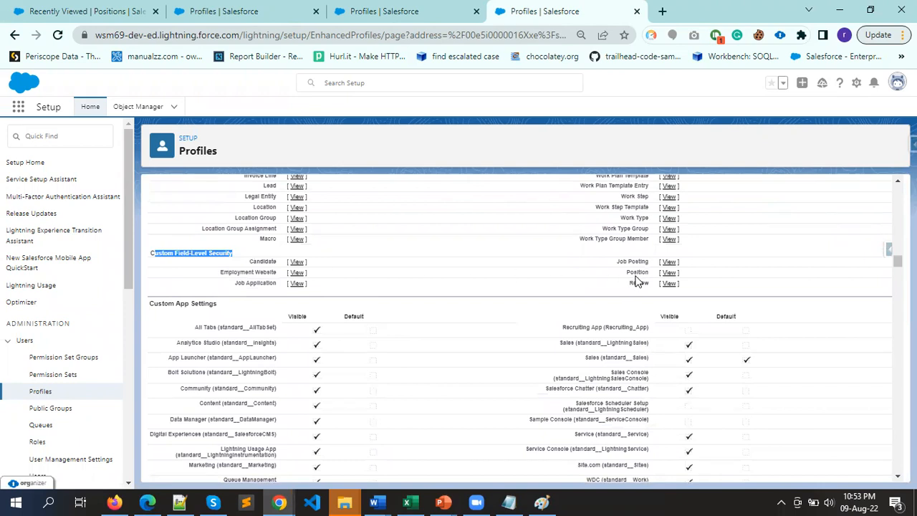
{"action": "left_click_drag", "start_coordinate": [629, 273], "coordinate": [649, 270]}
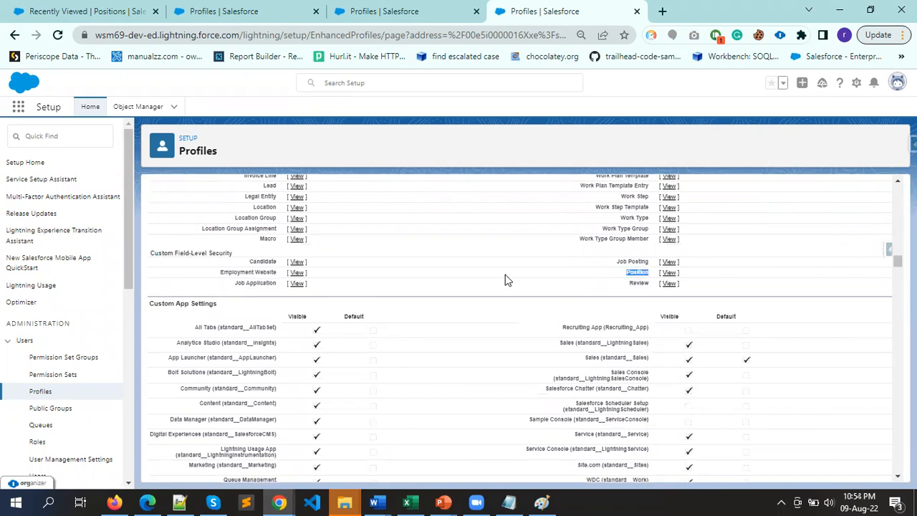
{"action": "left_click", "coordinate": [669, 273]}
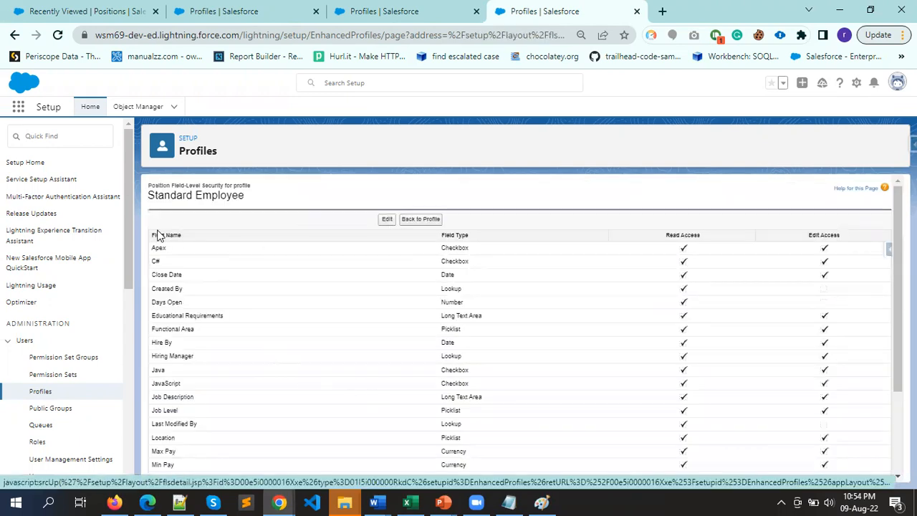
Edit the Position field-level security and clear Edit Access for all editable fields at once
{"action": "left_click", "coordinate": [387, 219]}
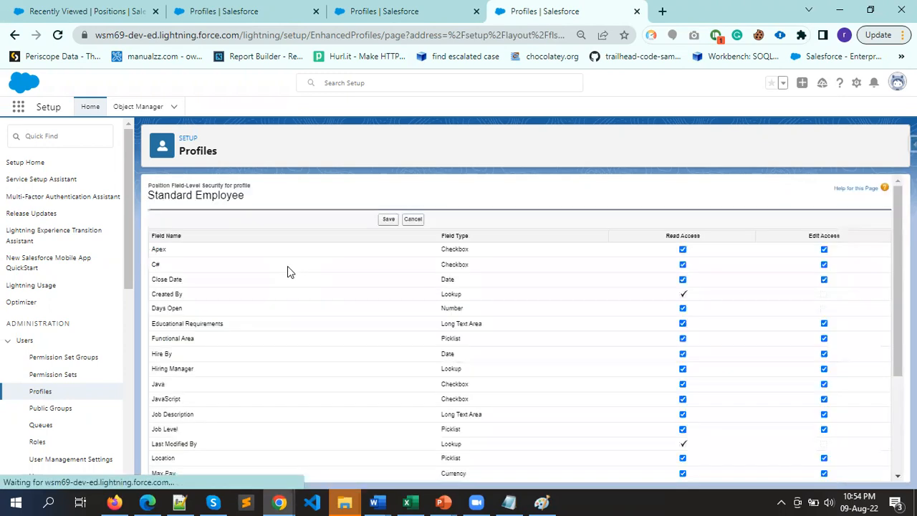
{"action": "left_click_drag", "start_coordinate": [155, 238], "coordinate": [192, 245]}
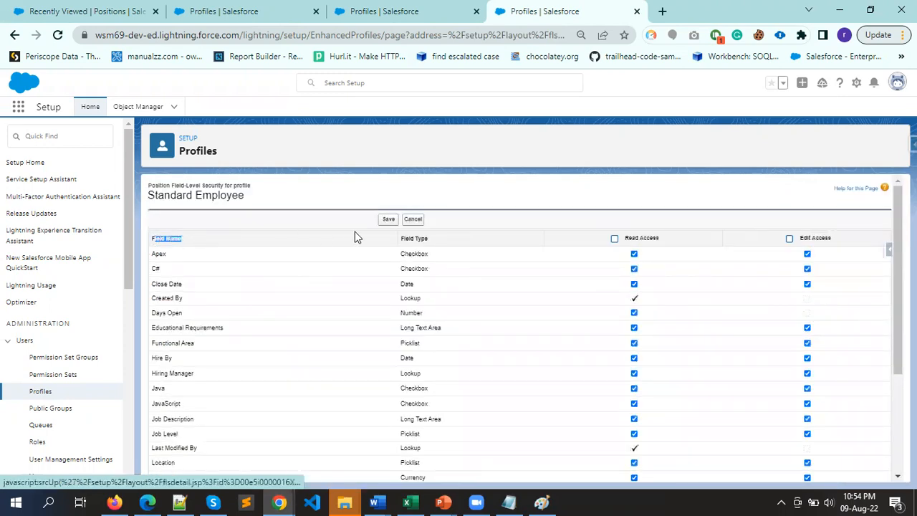
{"action": "left_click_drag", "start_coordinate": [401, 238], "coordinate": [429, 241]}
{"action": "left_click", "coordinate": [632, 237]}
{"action": "left_click_drag", "start_coordinate": [806, 238], "coordinate": [833, 239]}
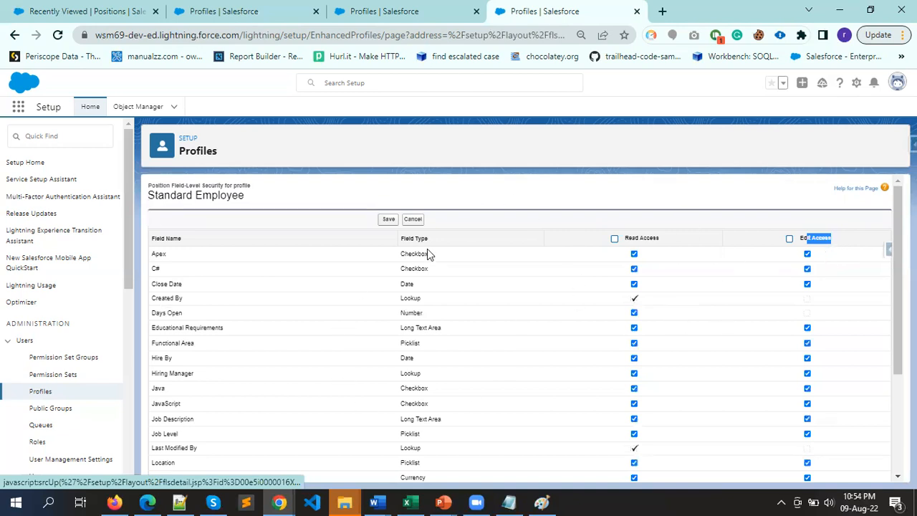
{"action": "left_click", "coordinate": [789, 239]}
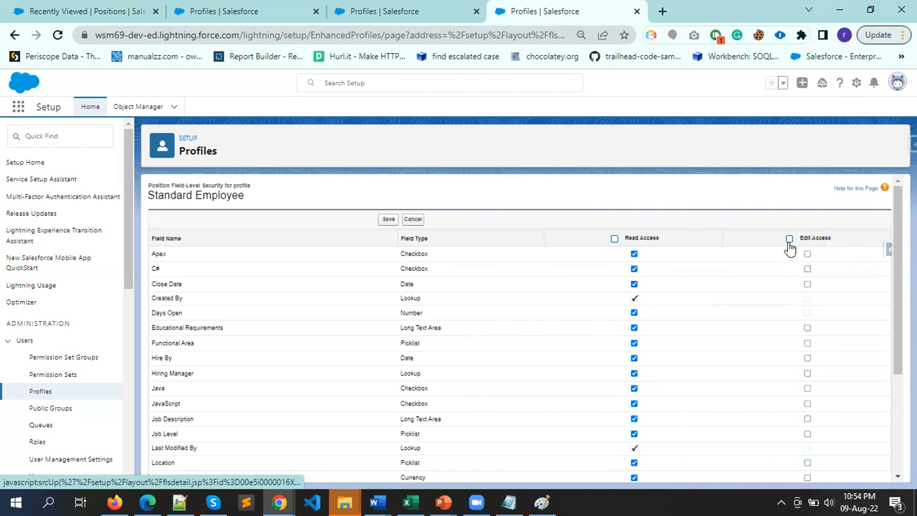
{"action": "scroll", "coordinate": [806, 365], "scroll_direction": "down", "scroll_amount": 2}
{"action": "scroll", "coordinate": [799, 376], "scroll_direction": "up", "scroll_amount": 2}
Recheck the pay restriction in Word, clear Read Access on Max Pay and Min Pay, save, and return to the Standard Employee profile
{"action": "key", "text": "alt+Tab"}
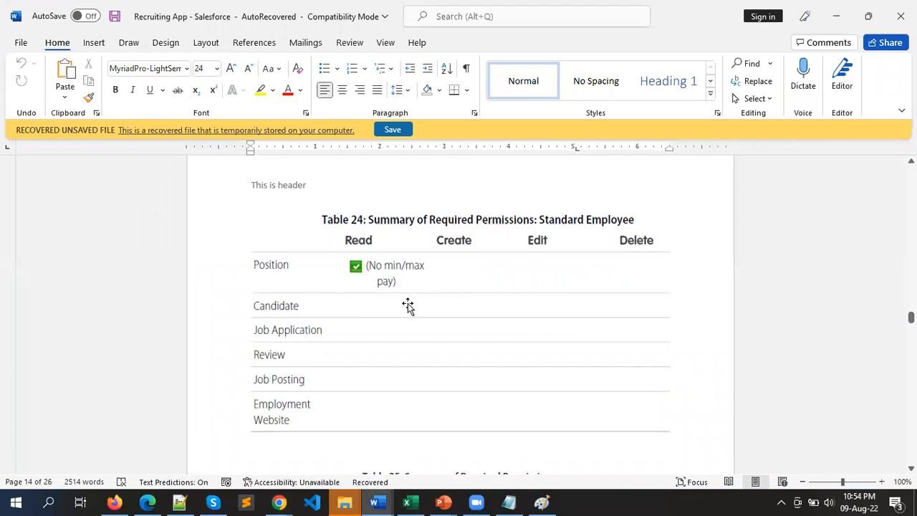
{"action": "key", "text": "alt+Tab"}
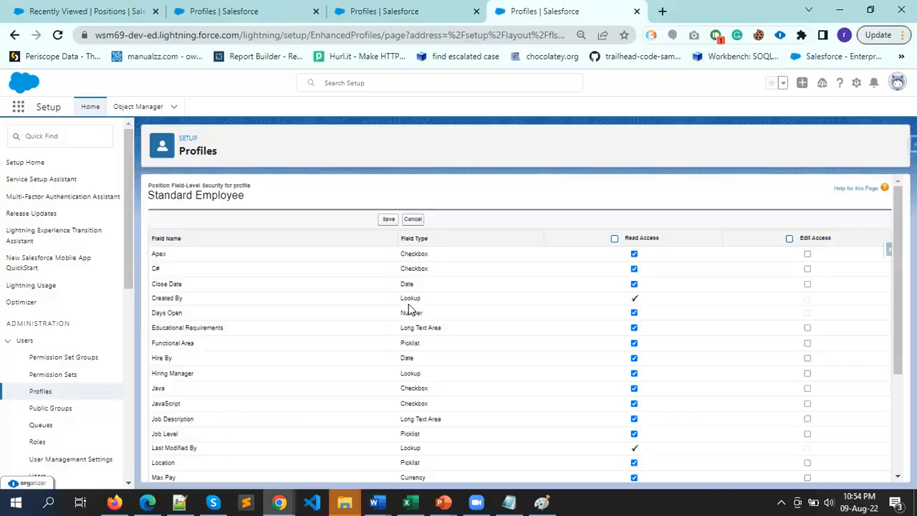
{"action": "scroll", "coordinate": [270, 378], "scroll_direction": "down", "scroll_amount": 3}
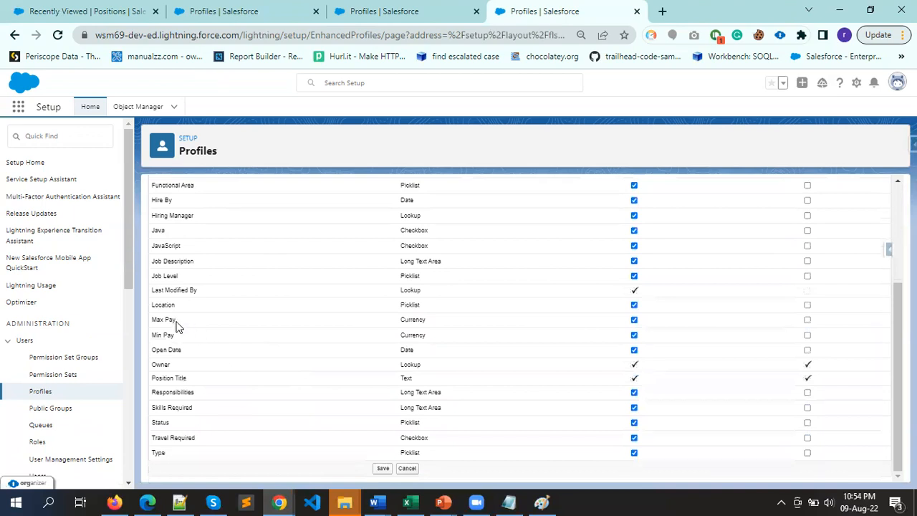
{"action": "left_click_drag", "start_coordinate": [154, 321], "coordinate": [185, 323]}
{"action": "left_click", "coordinate": [383, 470]}
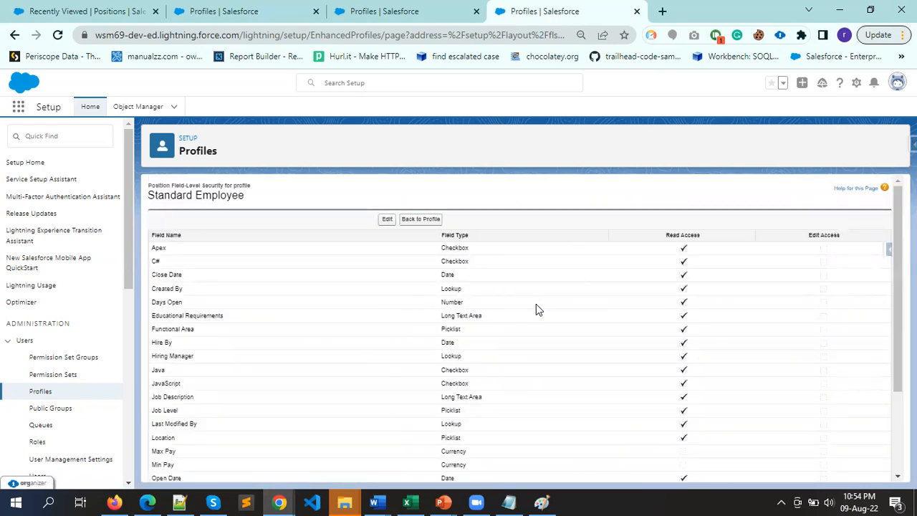
{"action": "left_click", "coordinate": [415, 226]}
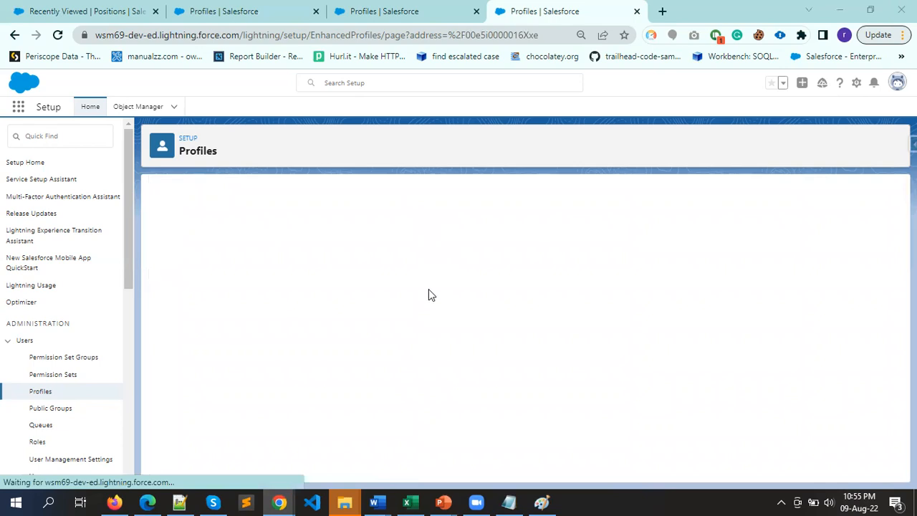
Switch to the Word document, find Table 21 on the Recruiter's required permissions, and return to Salesforce
{"action": "key", "text": "alt+Tab"}
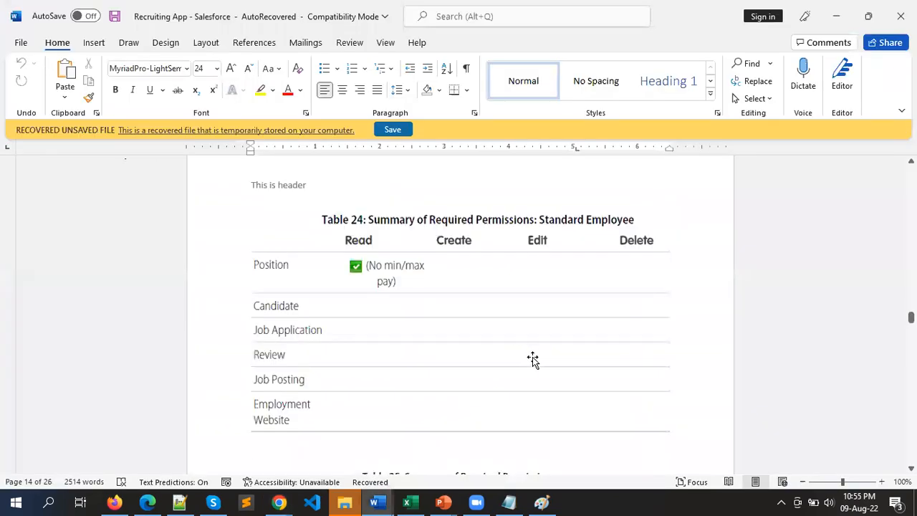
{"action": "scroll", "coordinate": [532, 358], "scroll_direction": "up", "scroll_amount": 5}
{"action": "scroll", "coordinate": [531, 329], "scroll_direction": "up", "scroll_amount": 10}
{"action": "scroll", "coordinate": [530, 319], "scroll_direction": "up", "scroll_amount": 10}
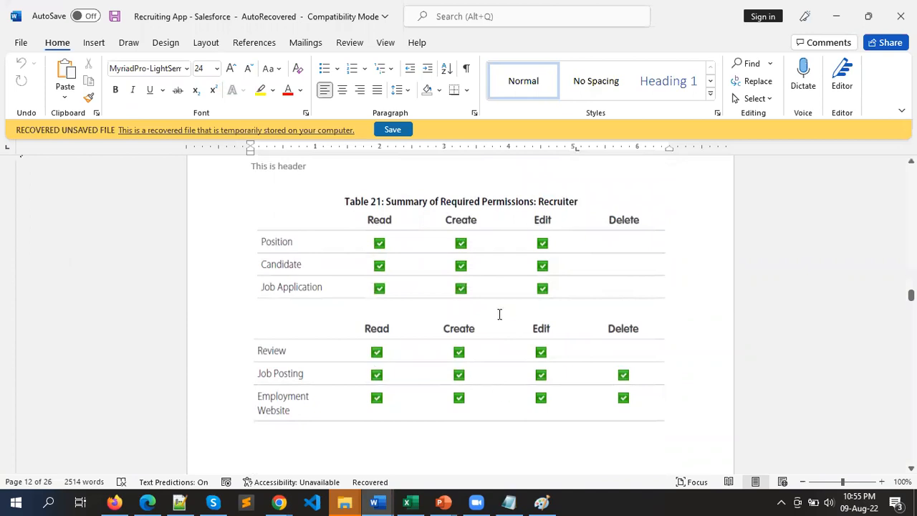
{"action": "key", "text": "alt+Tab"}
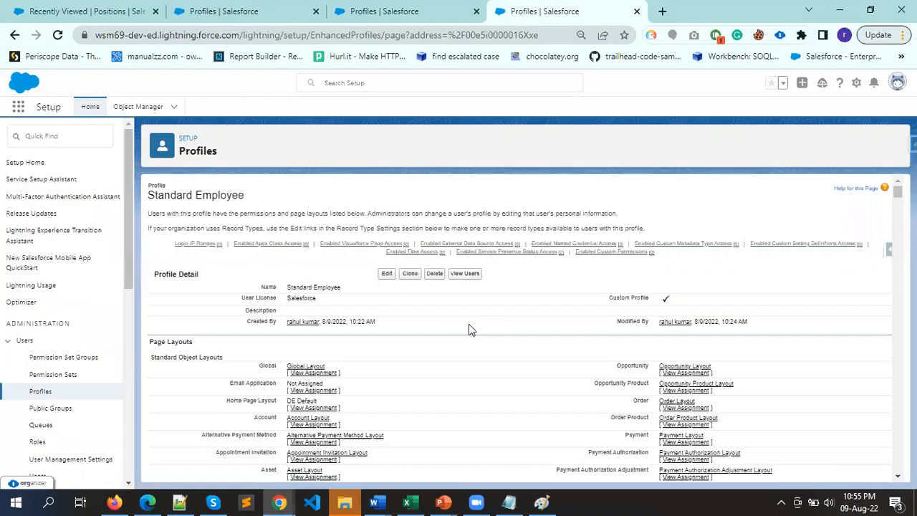
Make the Recruiting App visible and the default app in the Recruiter profile's Custom App Settings
{"action": "left_click", "coordinate": [247, 12]}
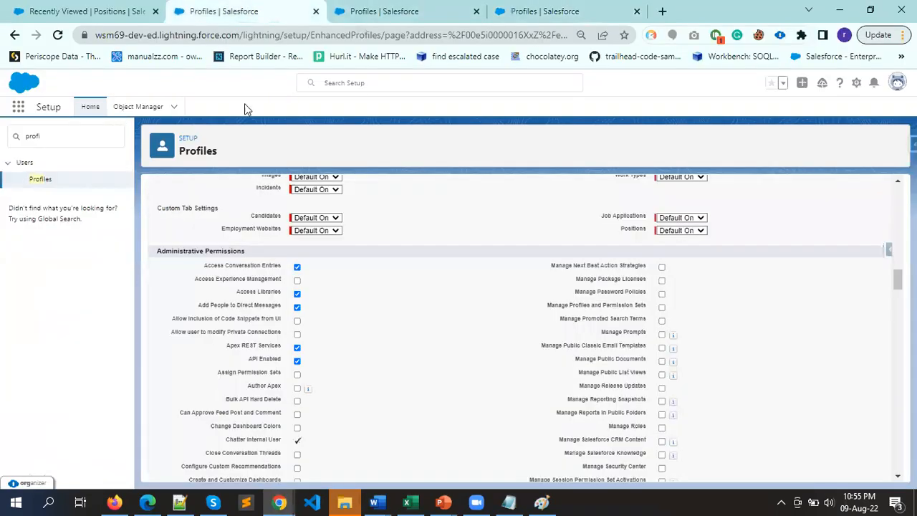
{"action": "scroll", "coordinate": [469, 351], "scroll_direction": "up", "scroll_amount": 15}
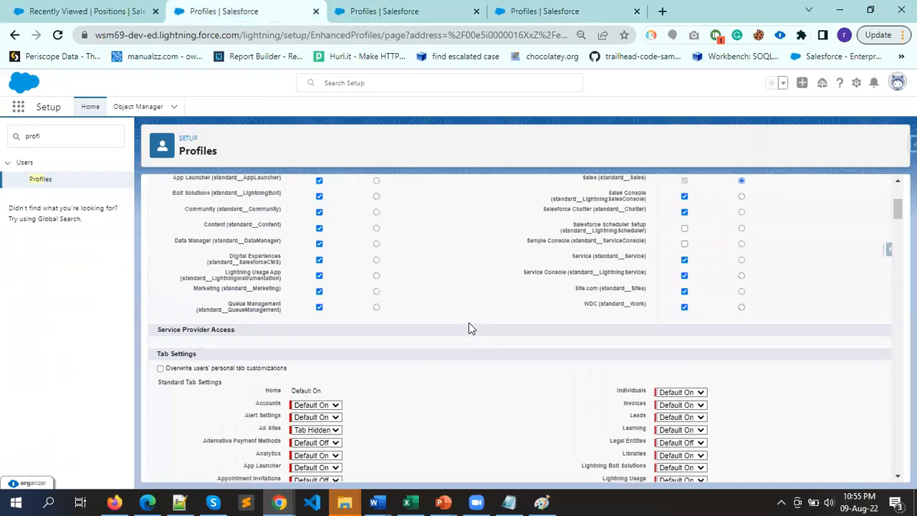
{"action": "scroll", "coordinate": [468, 328], "scroll_direction": "up", "scroll_amount": 2}
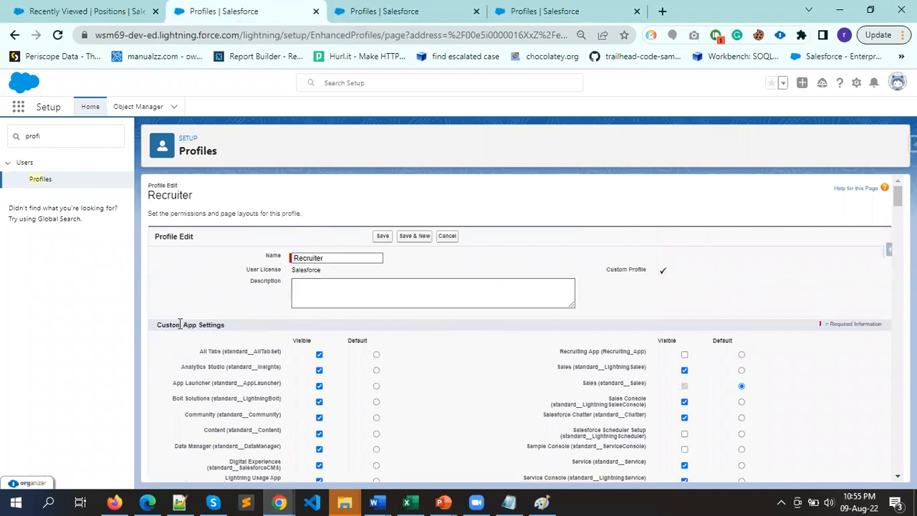
{"action": "left_click_drag", "start_coordinate": [163, 324], "coordinate": [238, 330]}
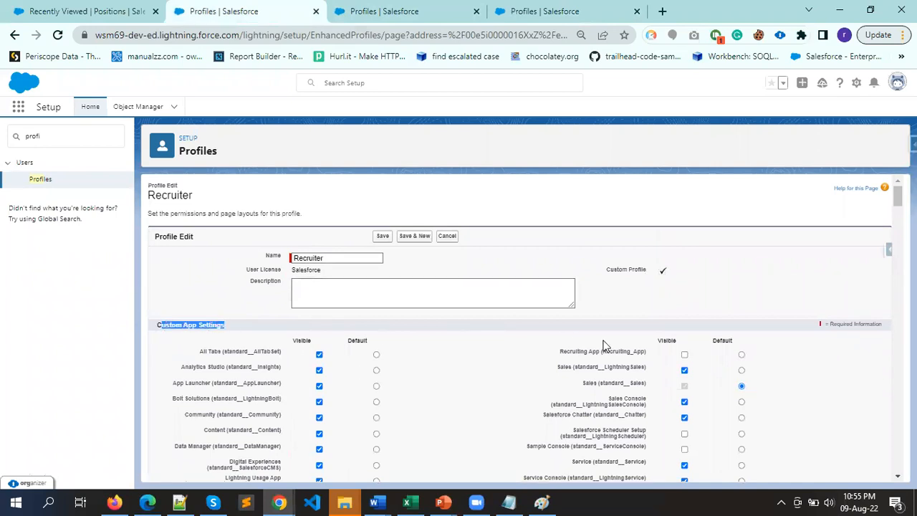
{"action": "left_click_drag", "start_coordinate": [572, 352], "coordinate": [630, 354]}
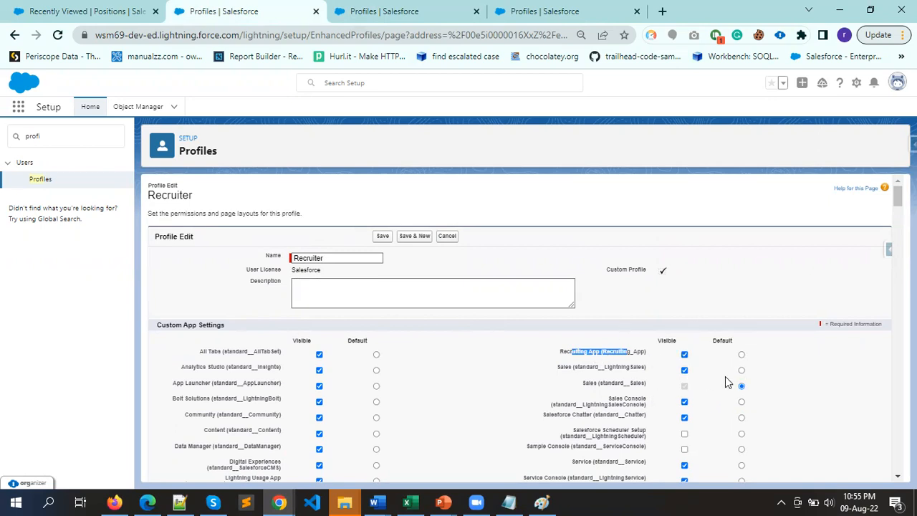
{"action": "left_click", "coordinate": [741, 355]}
Edit the Standard Employee profile so the Recruiting App is visible and the default app, and save it
{"action": "left_click", "coordinate": [542, 12]}
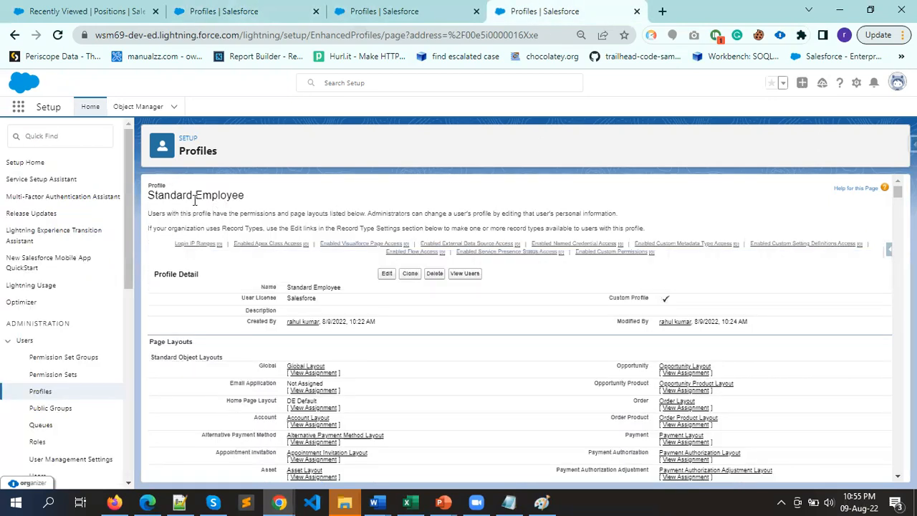
{"action": "left_click", "coordinate": [386, 275]}
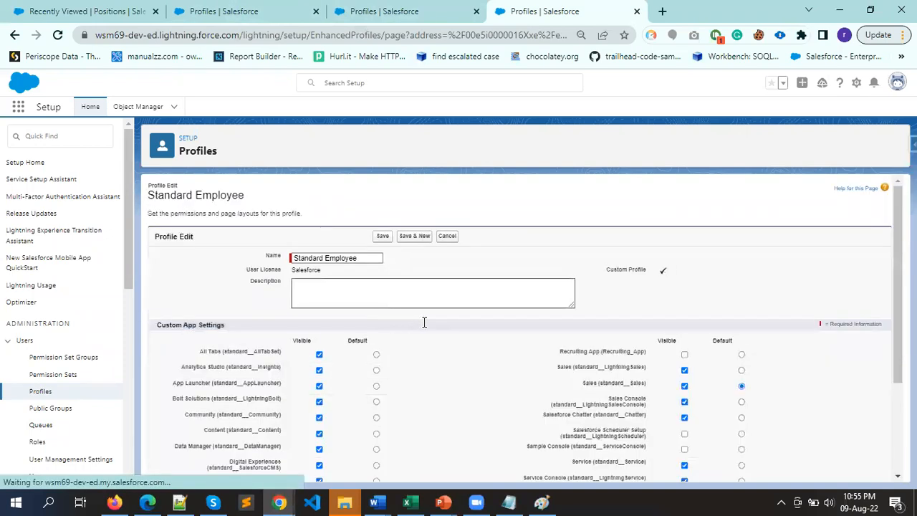
{"action": "left_click", "coordinate": [685, 356]}
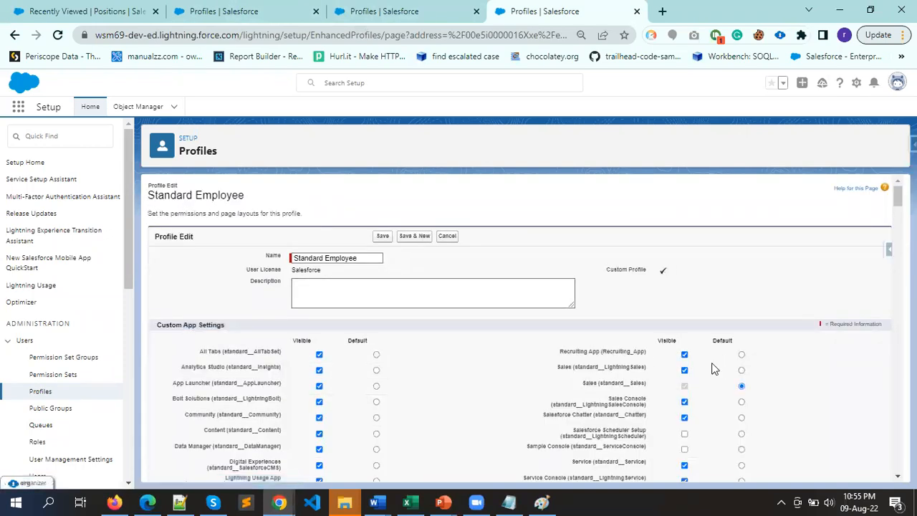
{"action": "left_click", "coordinate": [741, 355]}
{"action": "left_click", "coordinate": [382, 236]}
In the Recruiter profile's Custom Object Permissions, grant Read, Create and Edit on Positions after checking Table 21 in the Word document
{"action": "left_click", "coordinate": [240, 11]}
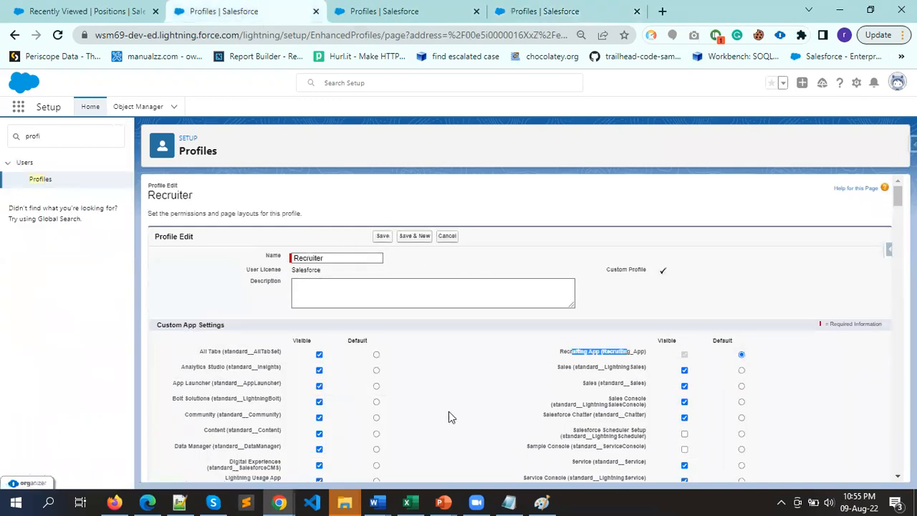
{"action": "scroll", "coordinate": [395, 342], "scroll_direction": "down", "scroll_amount": 10}
{"action": "scroll", "coordinate": [374, 367], "scroll_direction": "down", "scroll_amount": 20}
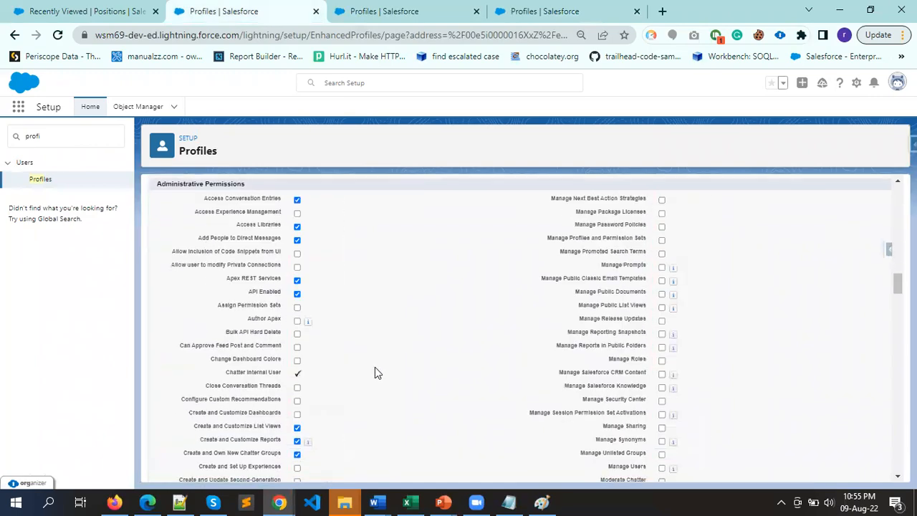
{"action": "scroll", "coordinate": [325, 370], "scroll_direction": "down", "scroll_amount": 15}
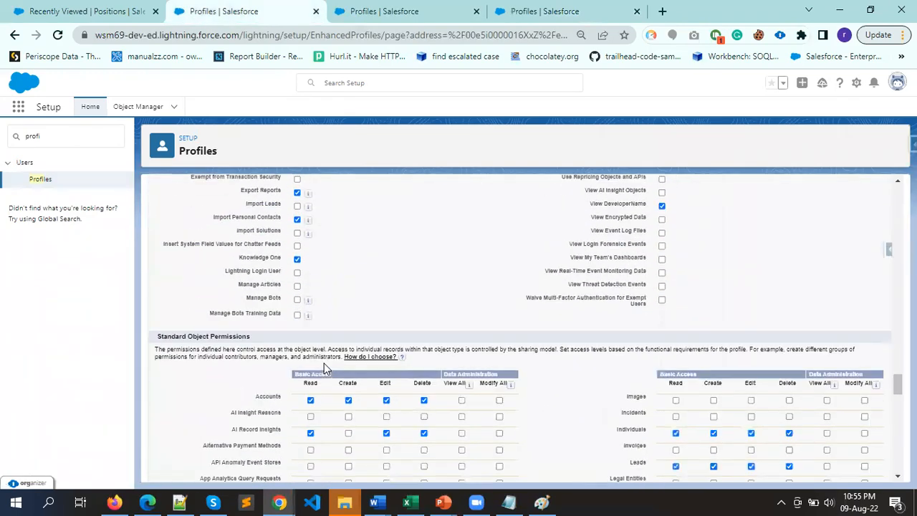
{"action": "scroll", "coordinate": [321, 362], "scroll_direction": "down", "scroll_amount": 15}
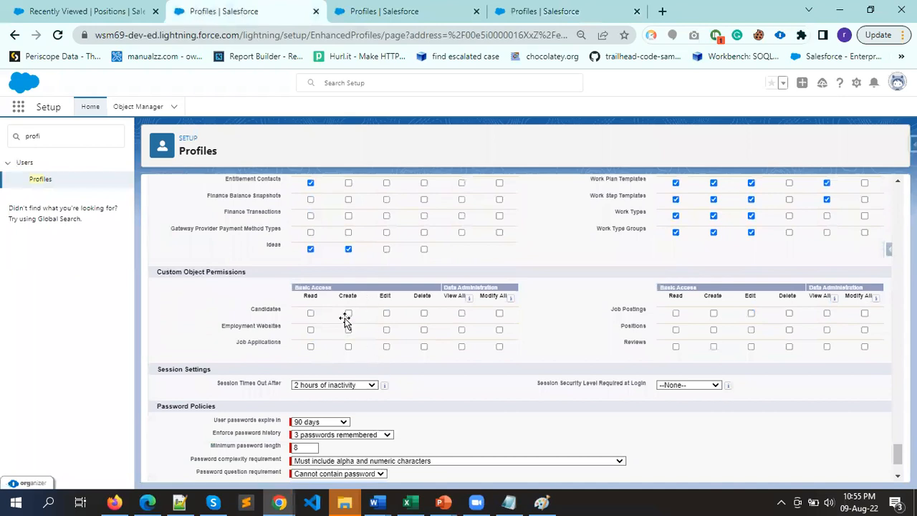
{"action": "key", "text": "alt+Tab"}
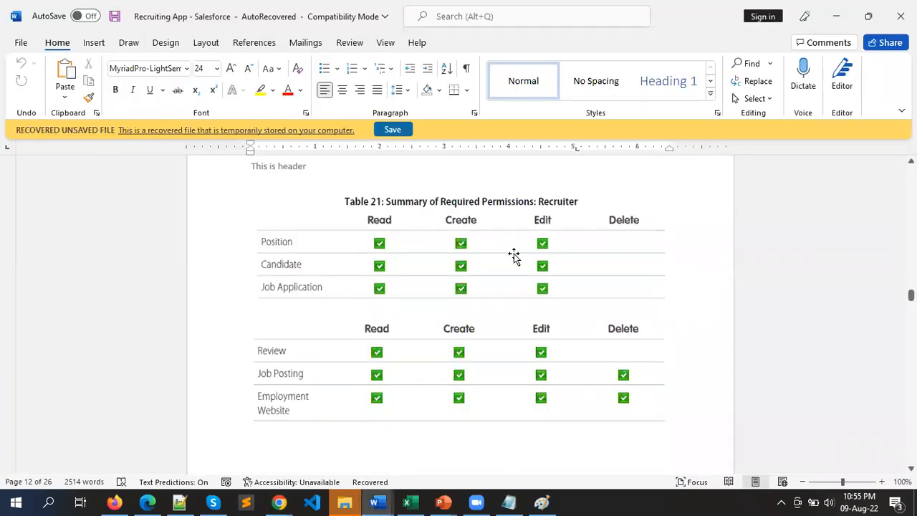
{"action": "key", "text": "alt+Tab"}
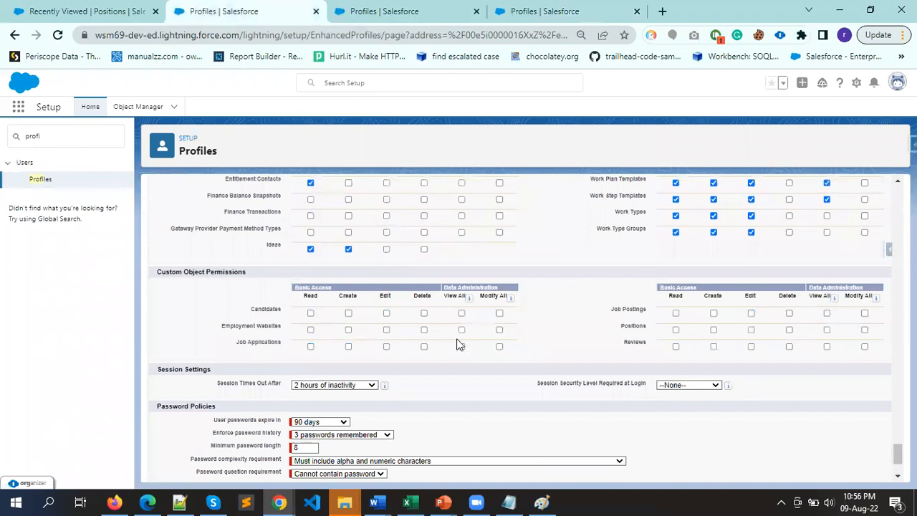
{"action": "left_click", "coordinate": [714, 330]}
Recheck Table 21 in Word and grant the Recruiter profile Read, Create and Edit on Candidates and Job Applications in Salesforce
{"action": "key", "text": "alt+Tab"}
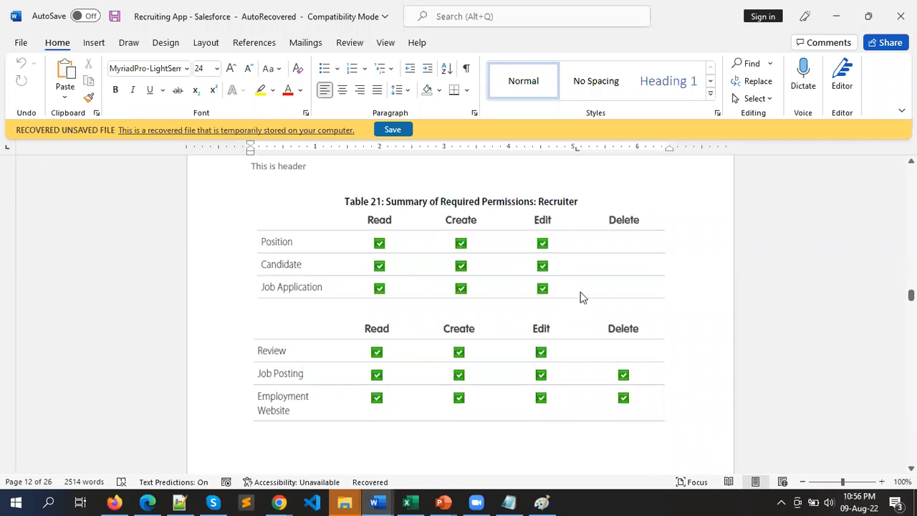
{"action": "key", "text": "alt+Tab"}
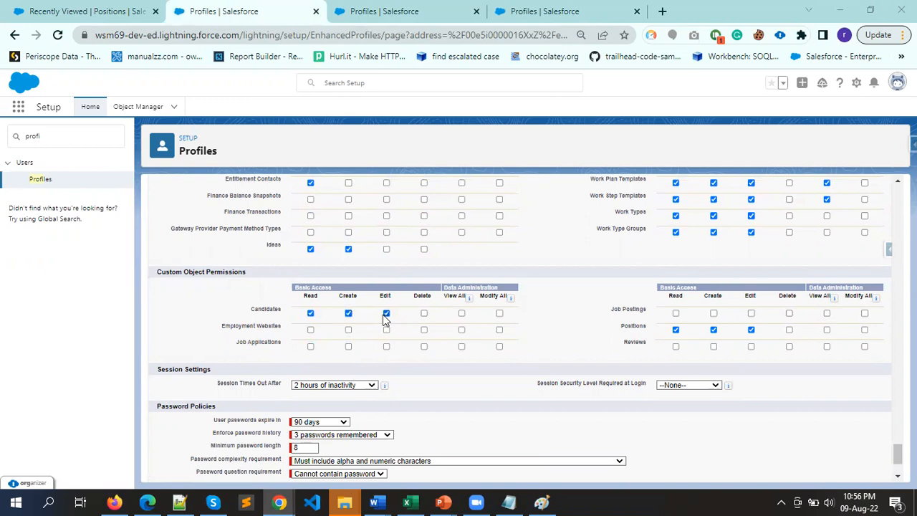
{"action": "key", "text": "alt+Tab"}
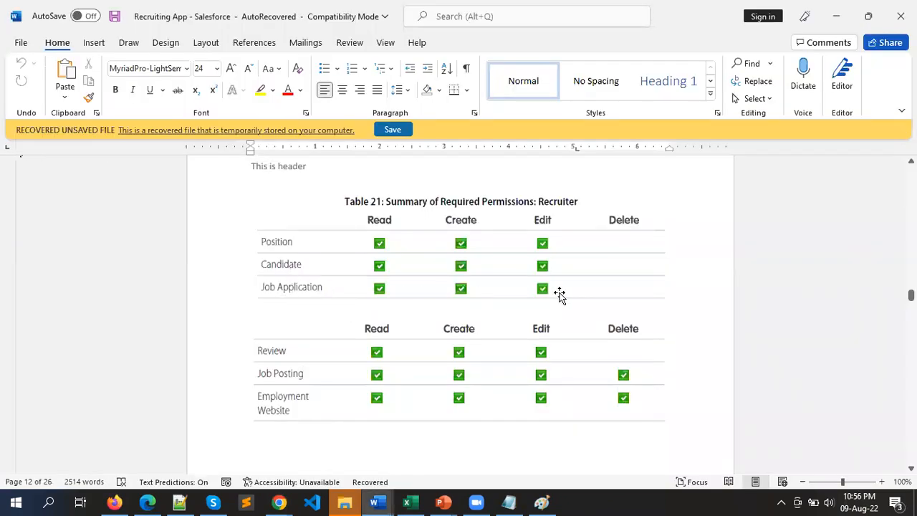
{"action": "key", "text": "alt+Tab"}
{"action": "left_click", "coordinate": [348, 347]}
{"action": "left_click", "coordinate": [386, 347]}
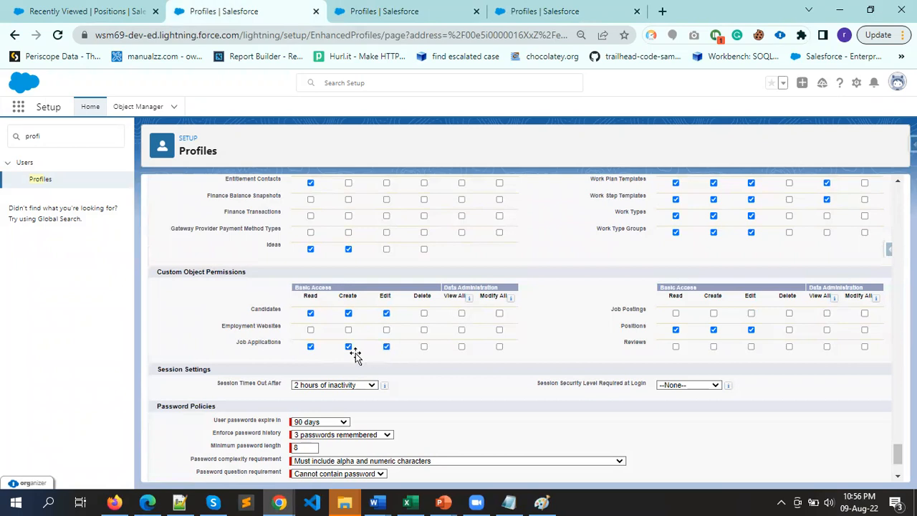
Check the Review row of Table 21 in Word and grant the Recruiter profile Read, Create and Edit on Reviews
{"action": "key", "text": "alt+Tab"}
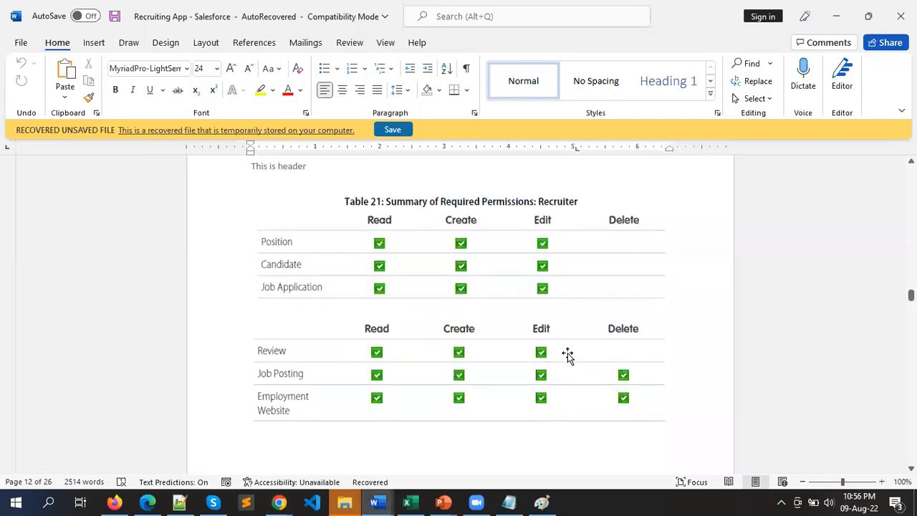
{"action": "key", "text": "alt+Tab"}
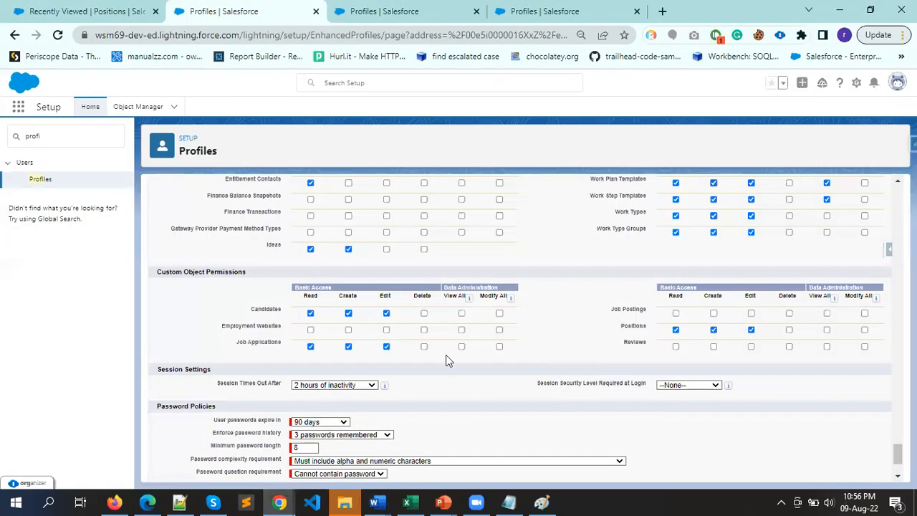
{"action": "left_click", "coordinate": [714, 347]}
Following Table 21 in Word, grant Read, Create, Edit and Delete on Job Postings and Employment Websites, and save the Recruiter profile
{"action": "key", "text": "alt+Tab"}
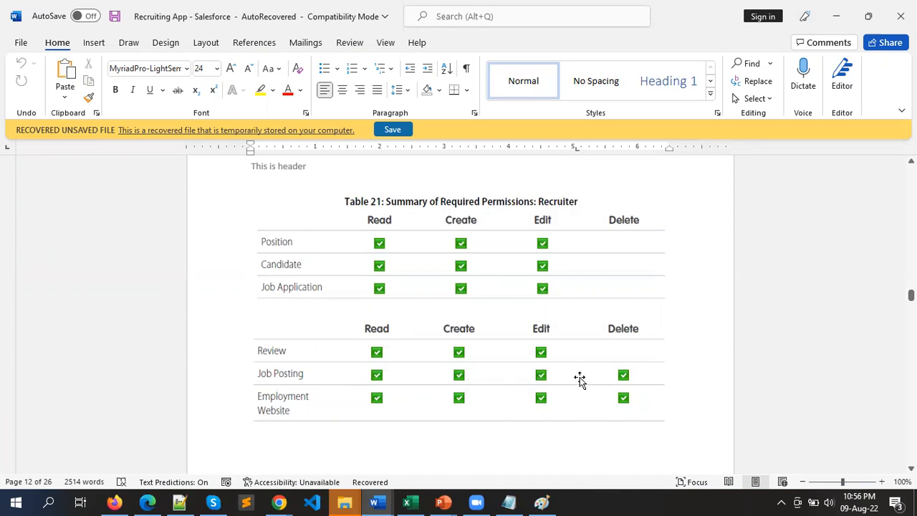
{"action": "key", "text": "alt+Tab"}
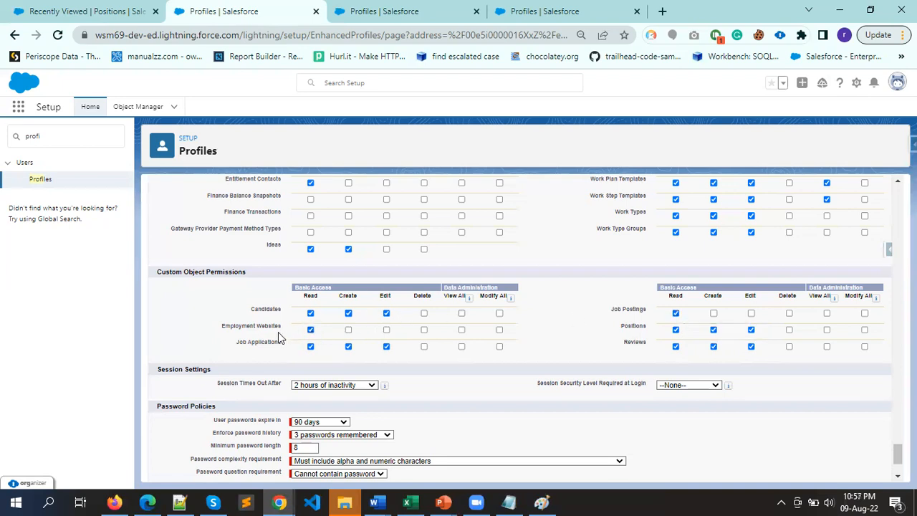
{"action": "left_click", "coordinate": [789, 314]}
{"action": "left_click", "coordinate": [713, 314]}
{"action": "left_click", "coordinate": [425, 331]}
{"action": "left_click", "coordinate": [387, 330]}
{"action": "left_click", "coordinate": [349, 330]}
{"action": "scroll", "coordinate": [588, 432], "scroll_direction": "down", "scroll_amount": 2}
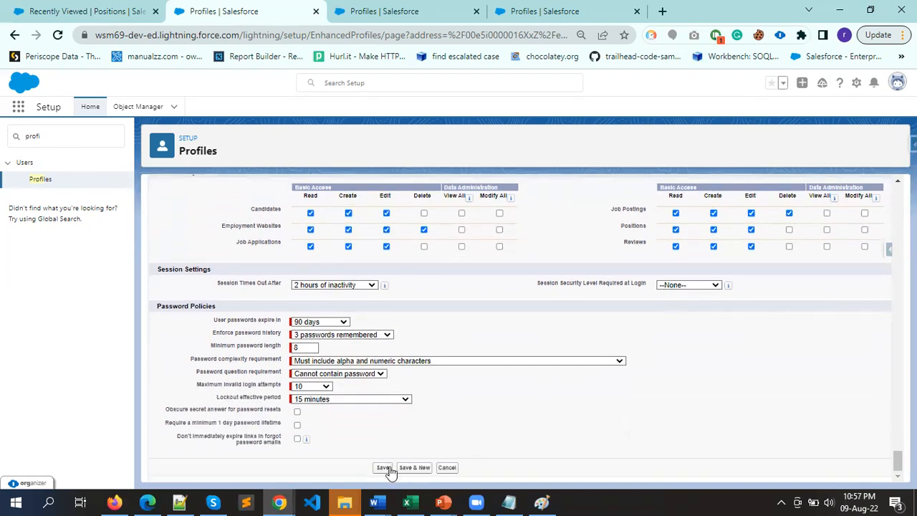
{"action": "left_click", "coordinate": [384, 468]}
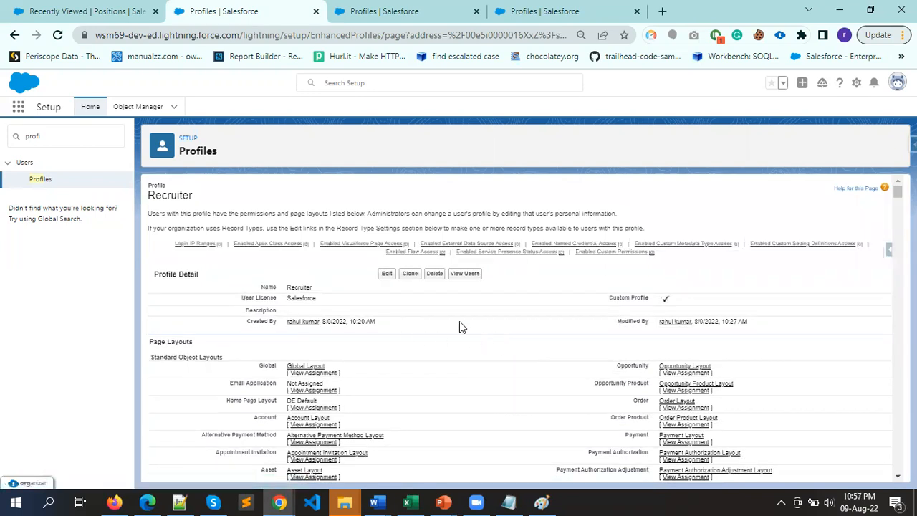
{"action": "key", "text": "alt+Tab"}
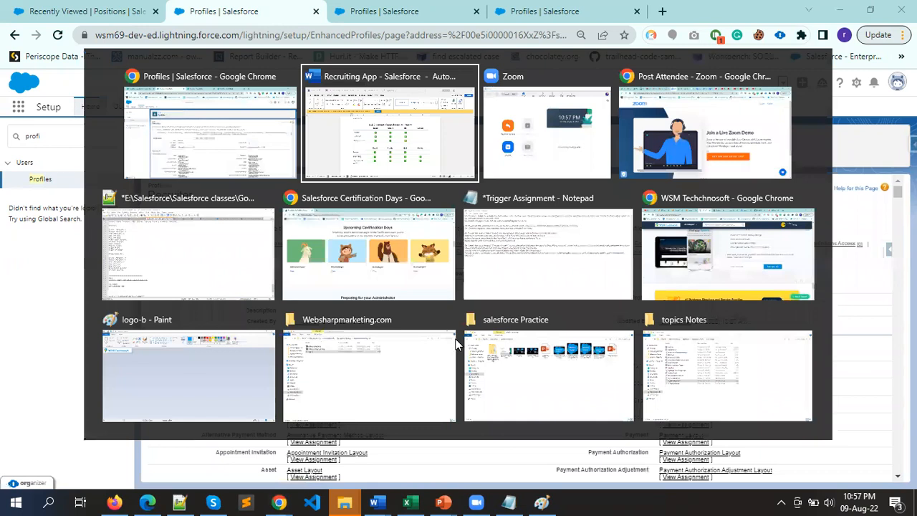
{"action": "left_click", "coordinate": [233, 143]}
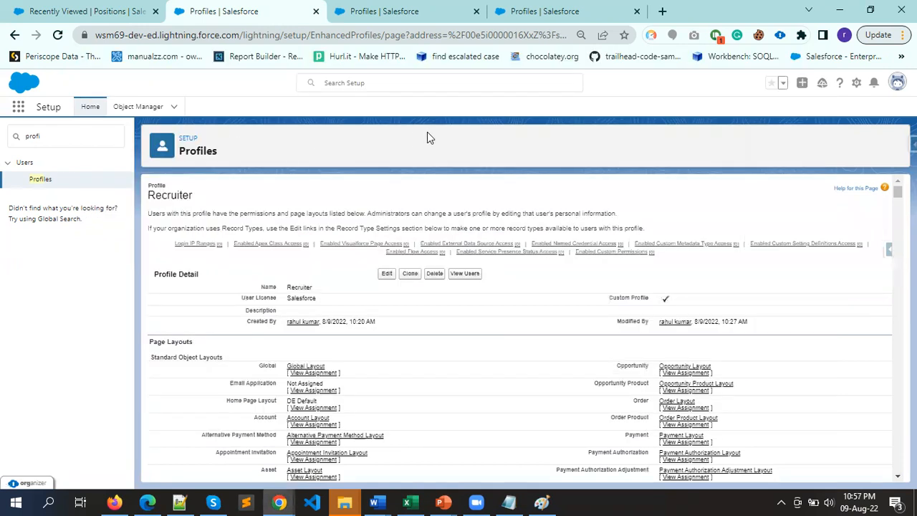